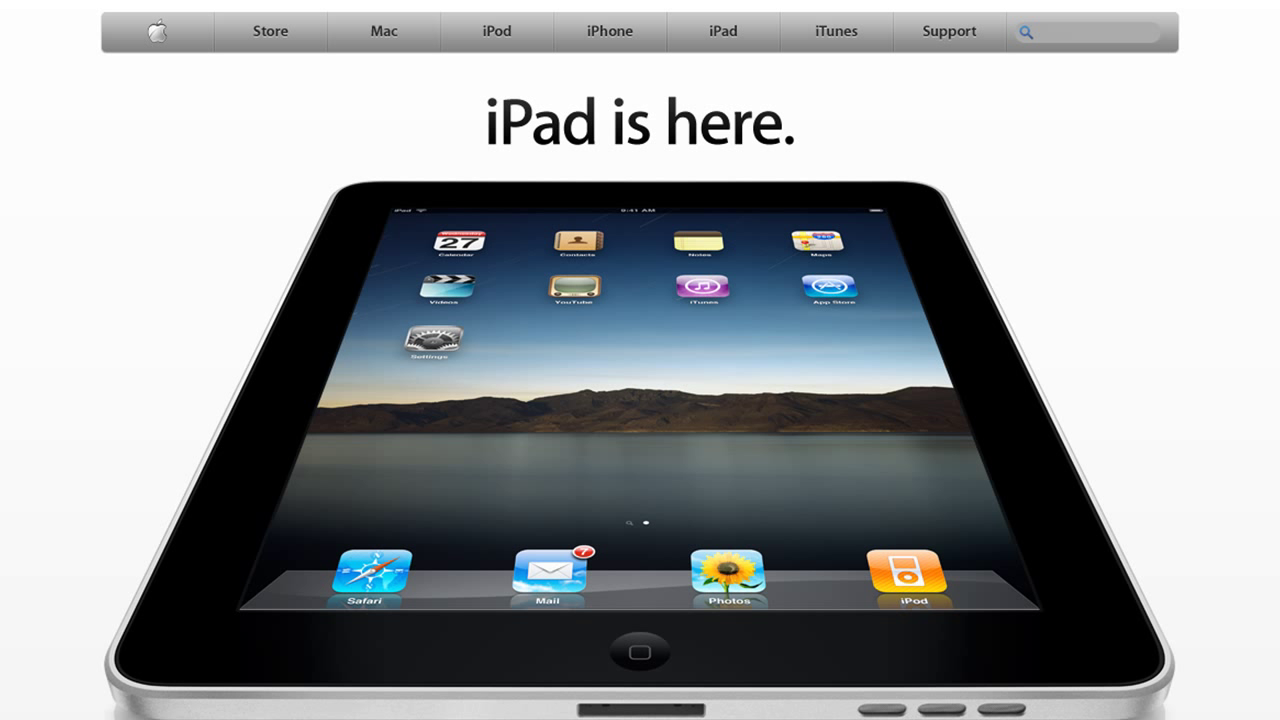
Step: Scroll the Microsoft home page down to the footer and back to the top
scroll(640, 360, down, 5)
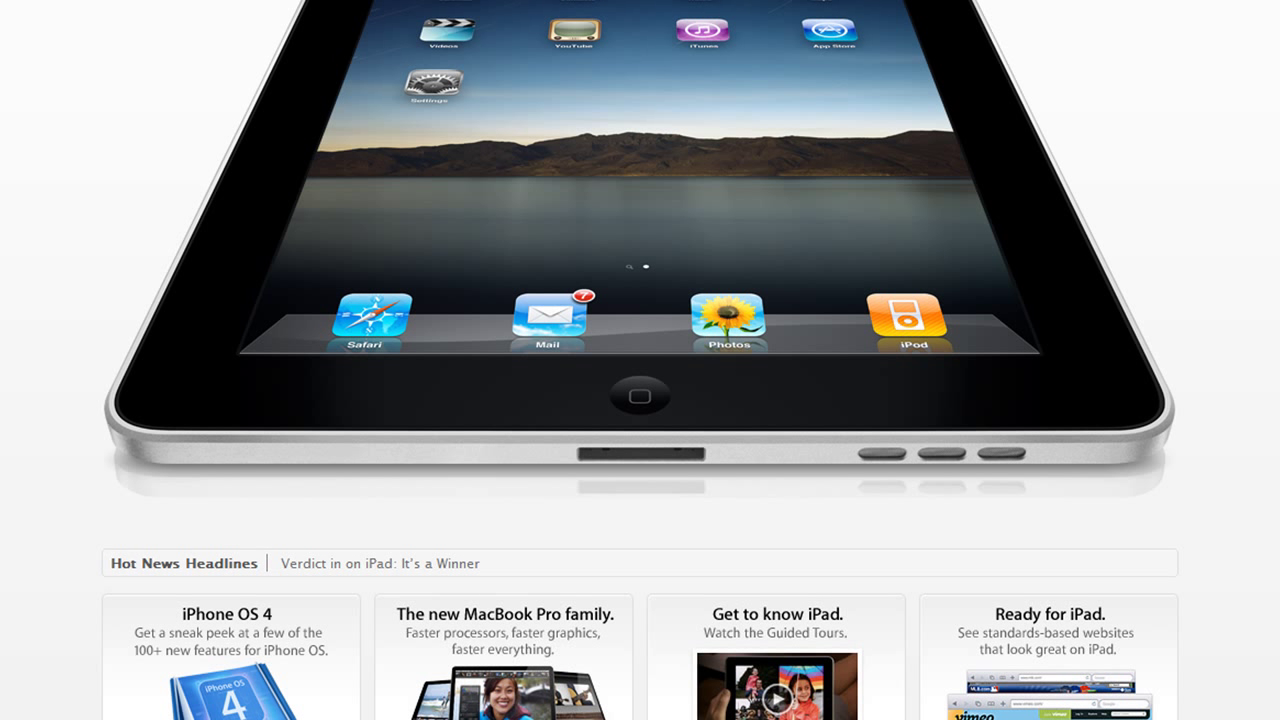
scroll(640, 360, down, 4)
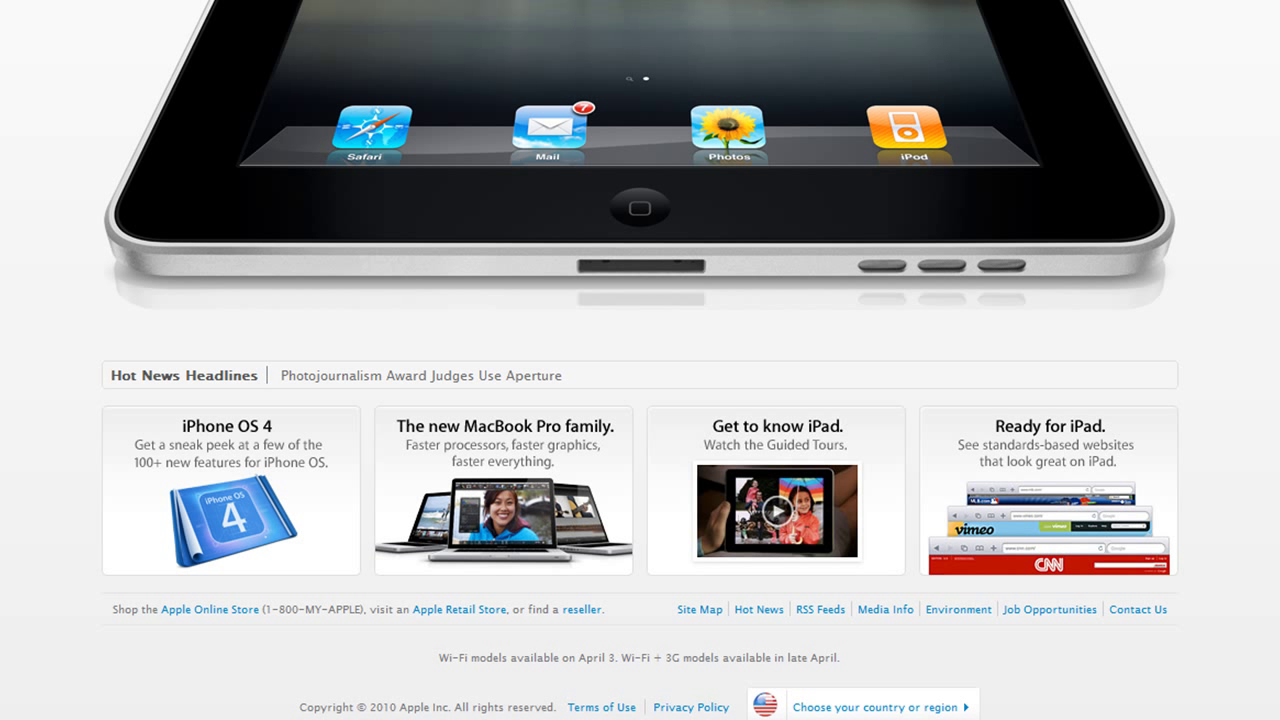
scroll(640, 360, up, 10)
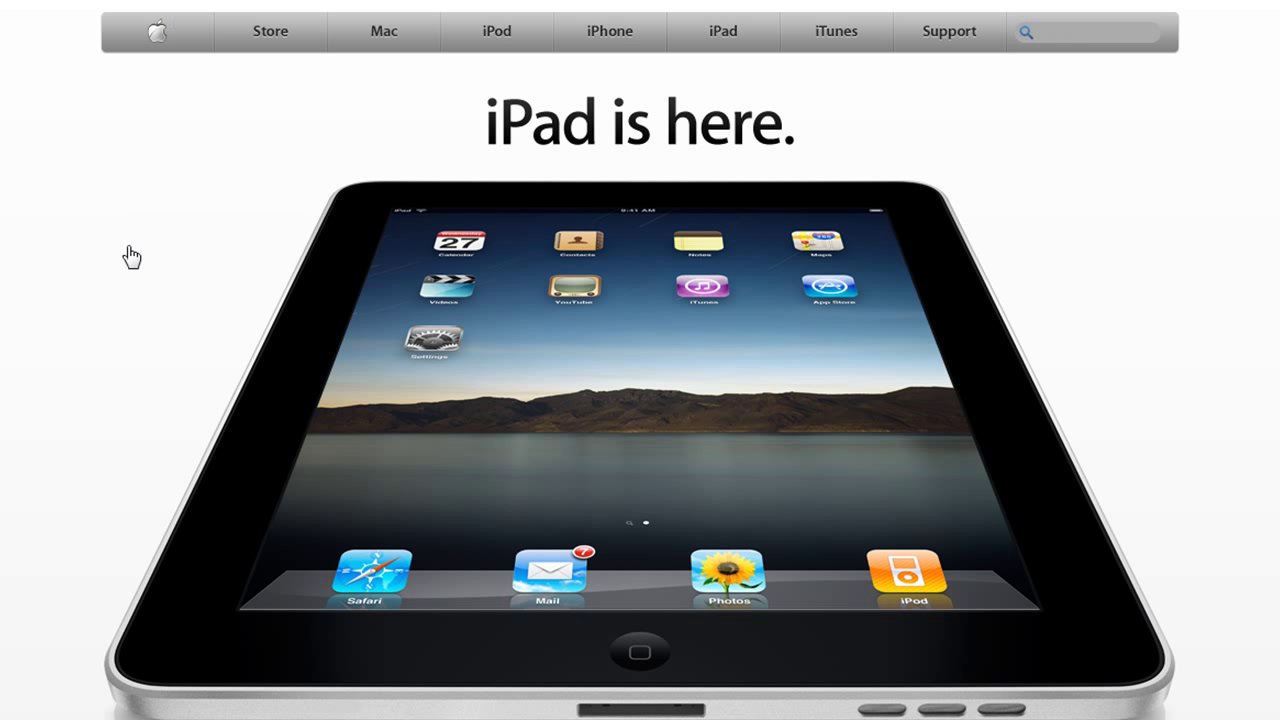
scroll(126, 226, down, 2)
scroll(127, 228, up, 2)
scroll(1260, 212, down, 6)
scroll(1260, 215, down, 2)
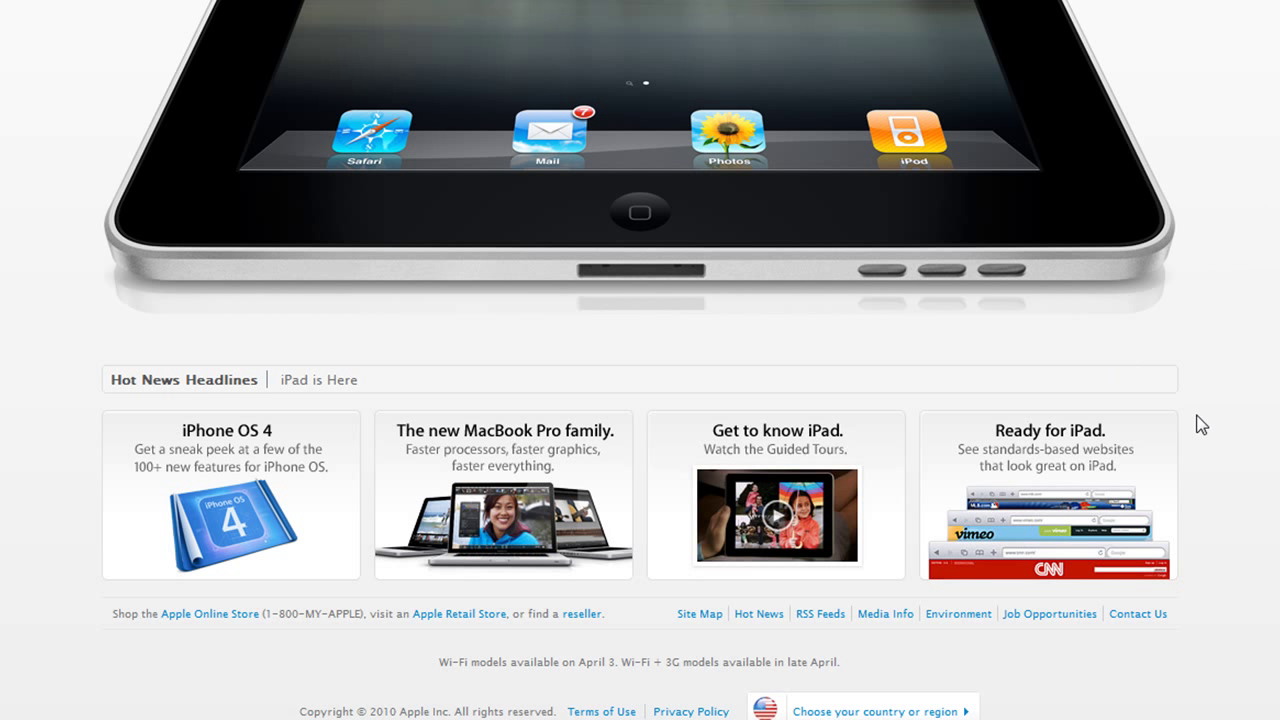
scroll(1200, 424, up, 8)
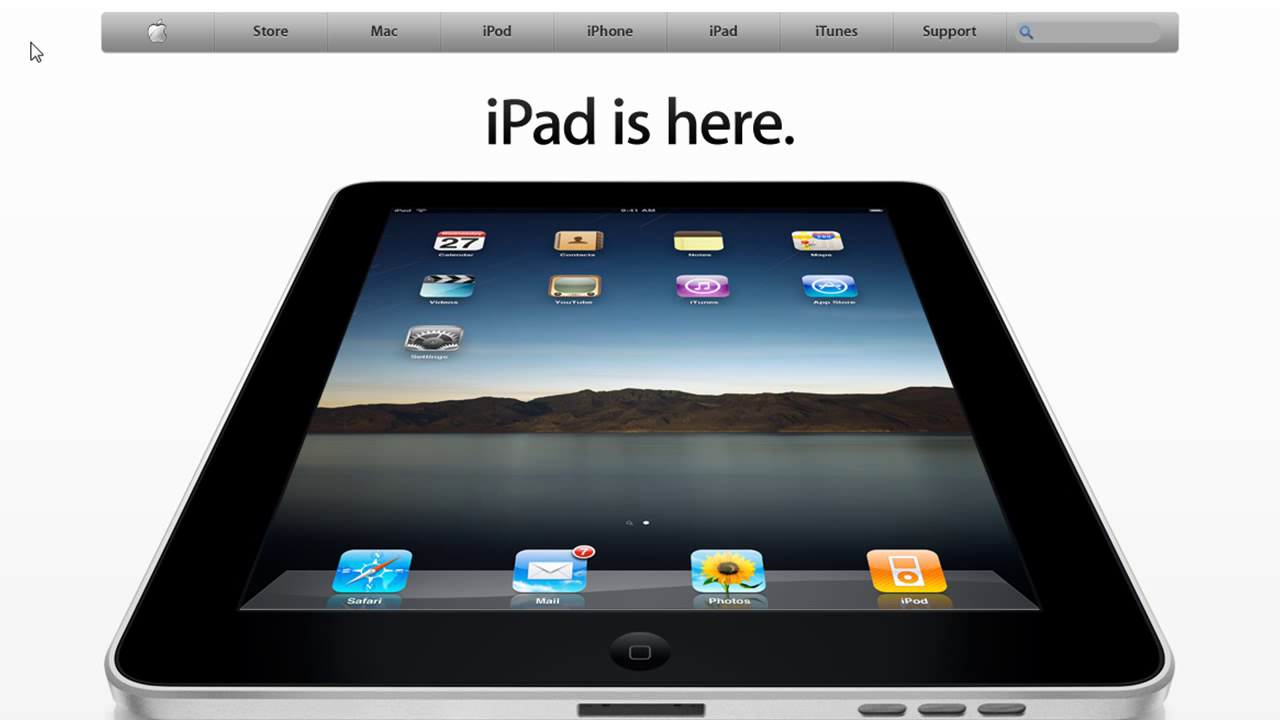
scroll(60, 180, down, 9)
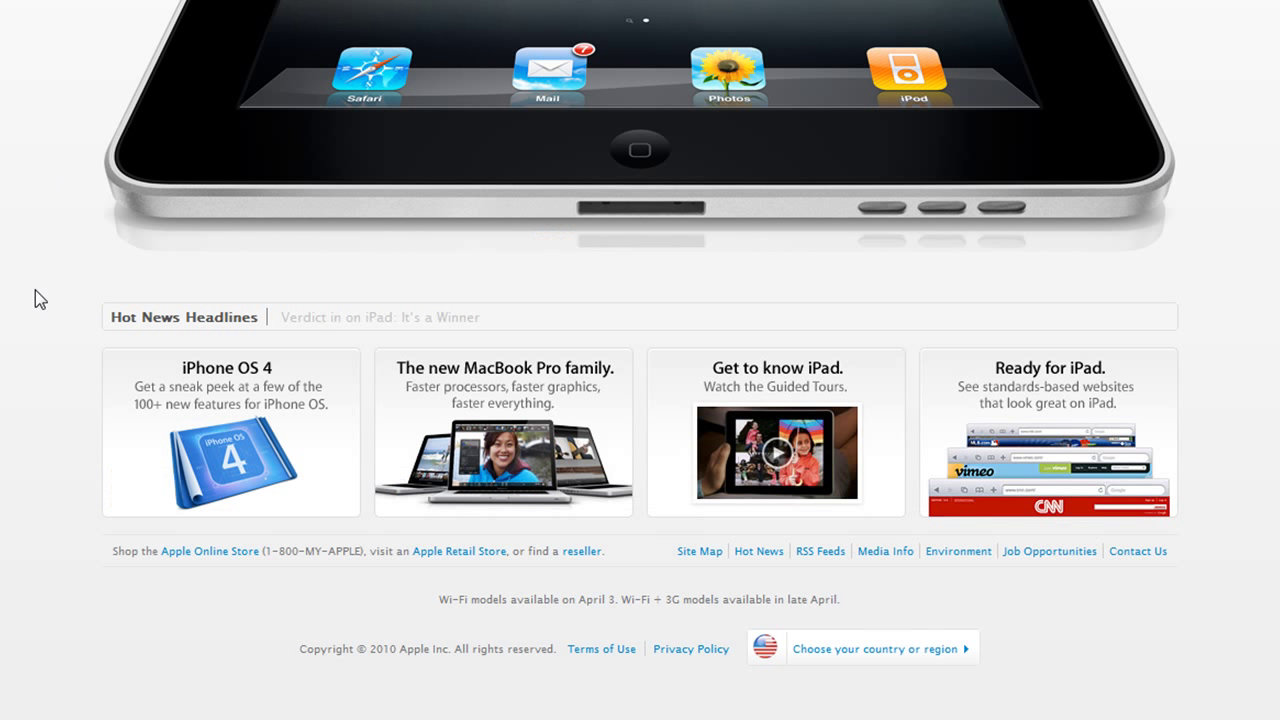
scroll(15, 300, up, 9)
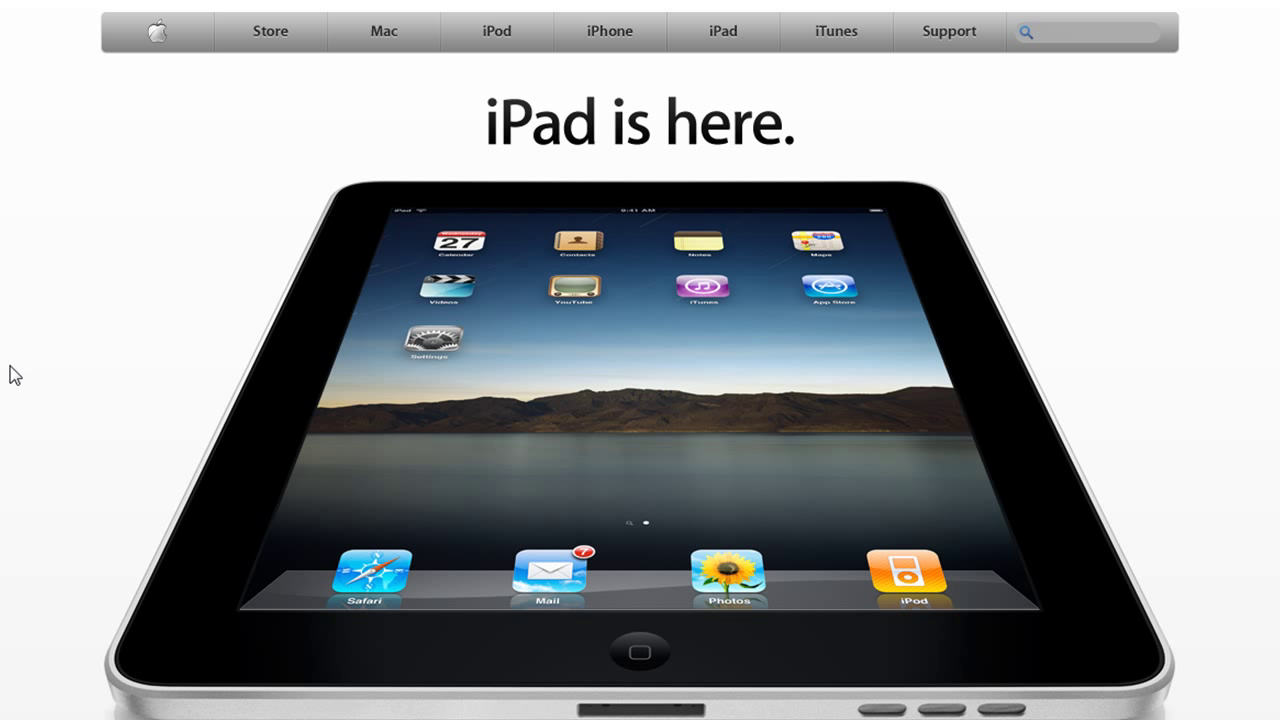
scroll(12, 350, down, 9)
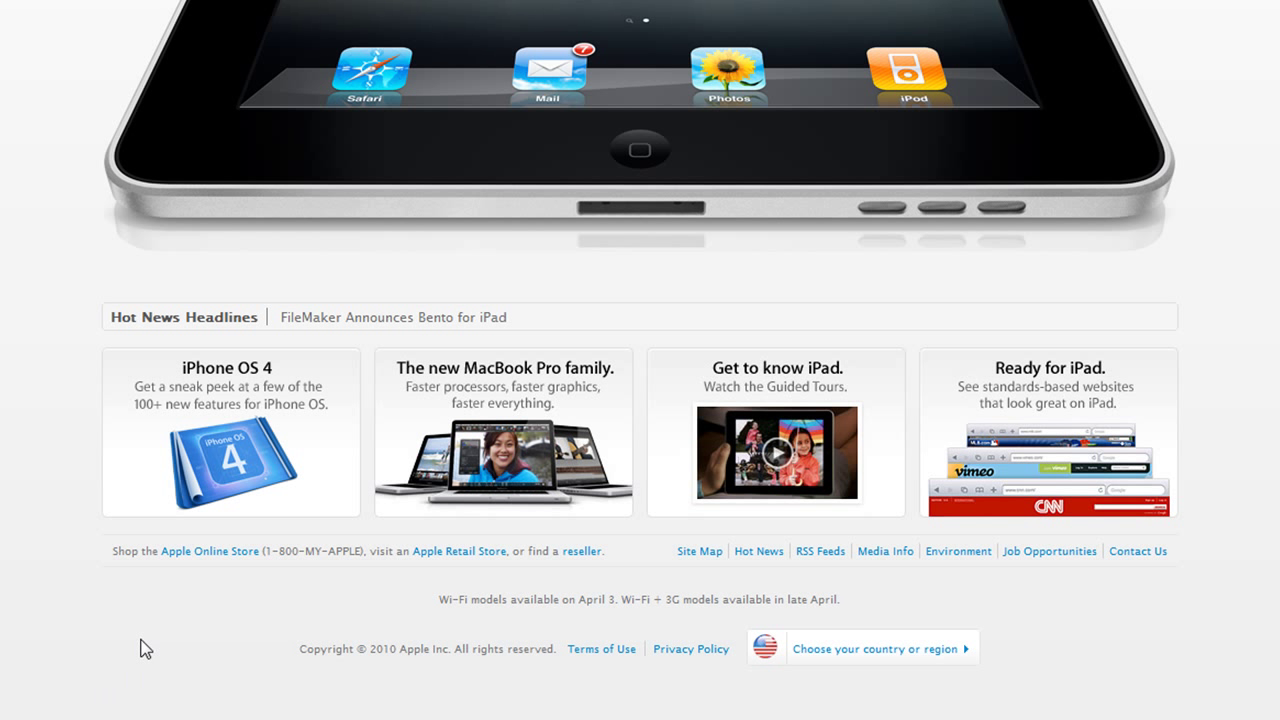
scroll(52, 400, up, 2)
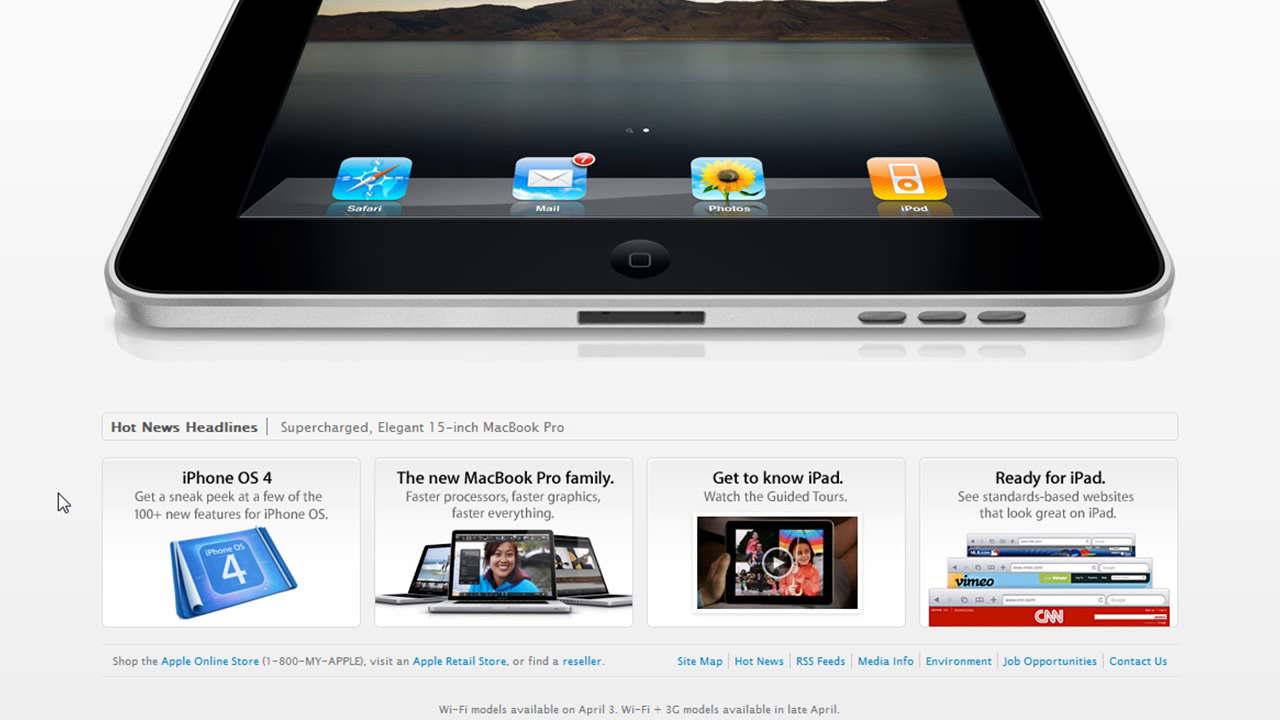
scroll(58, 493, up, 4)
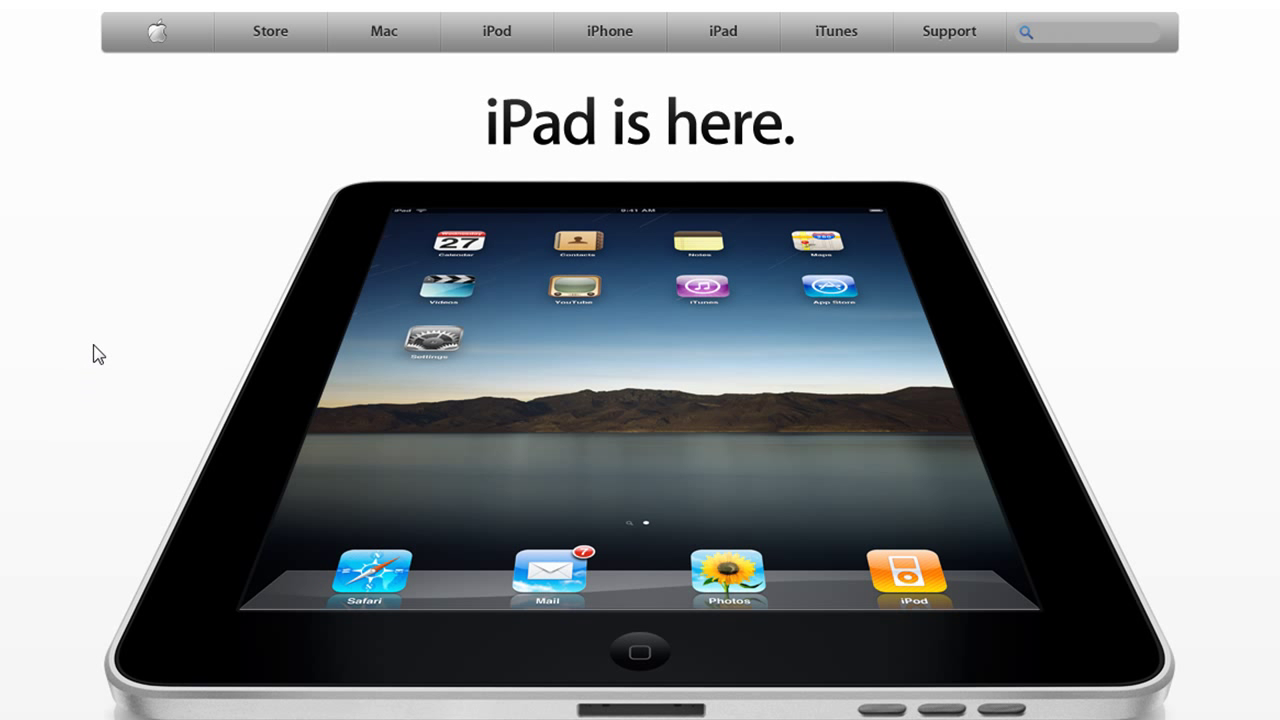
scroll(83, 240, down, 5)
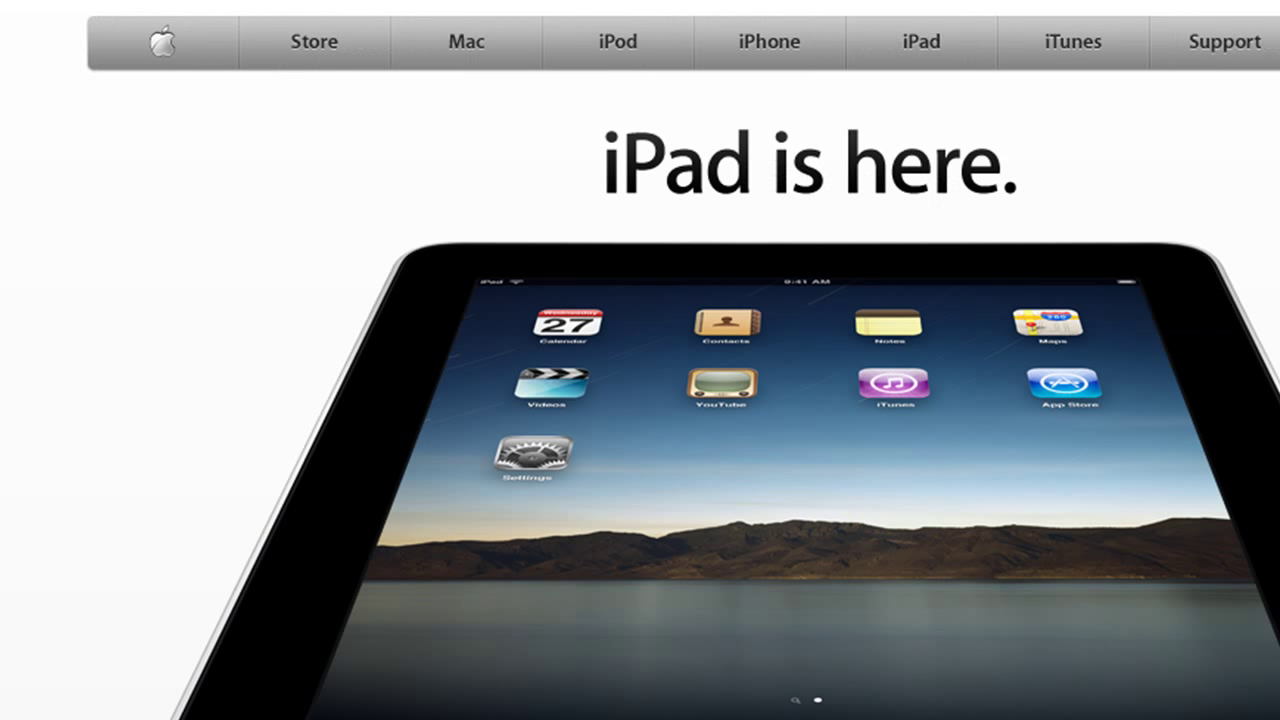
scroll(1231, 270, down, 5)
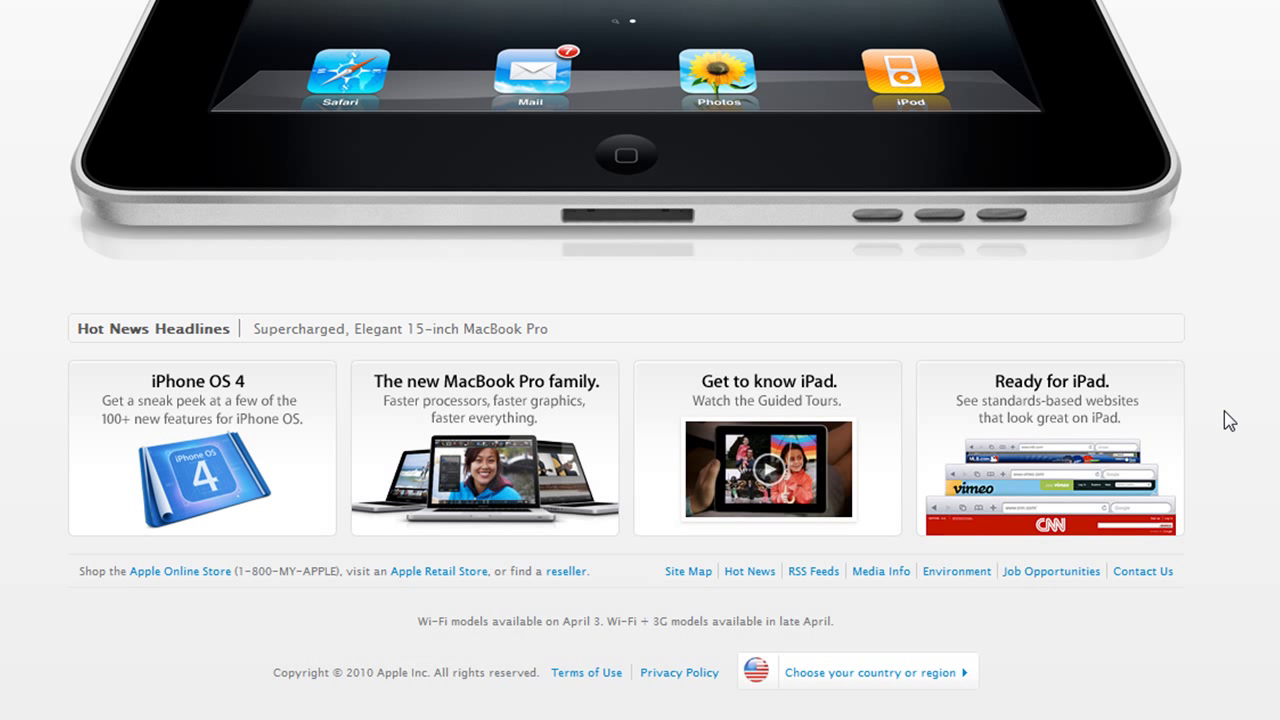
scroll(1229, 420, up, 5)
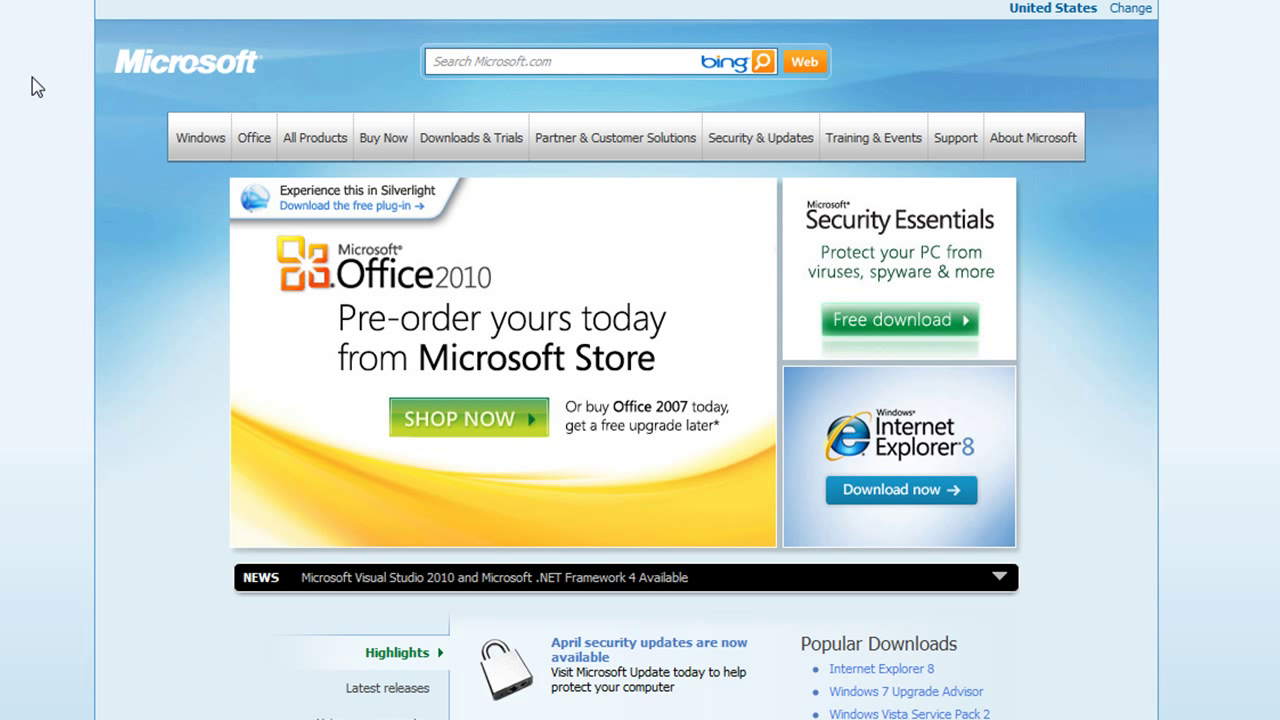
scroll(34, 71, down, 3)
scroll(40, 105, up, 3)
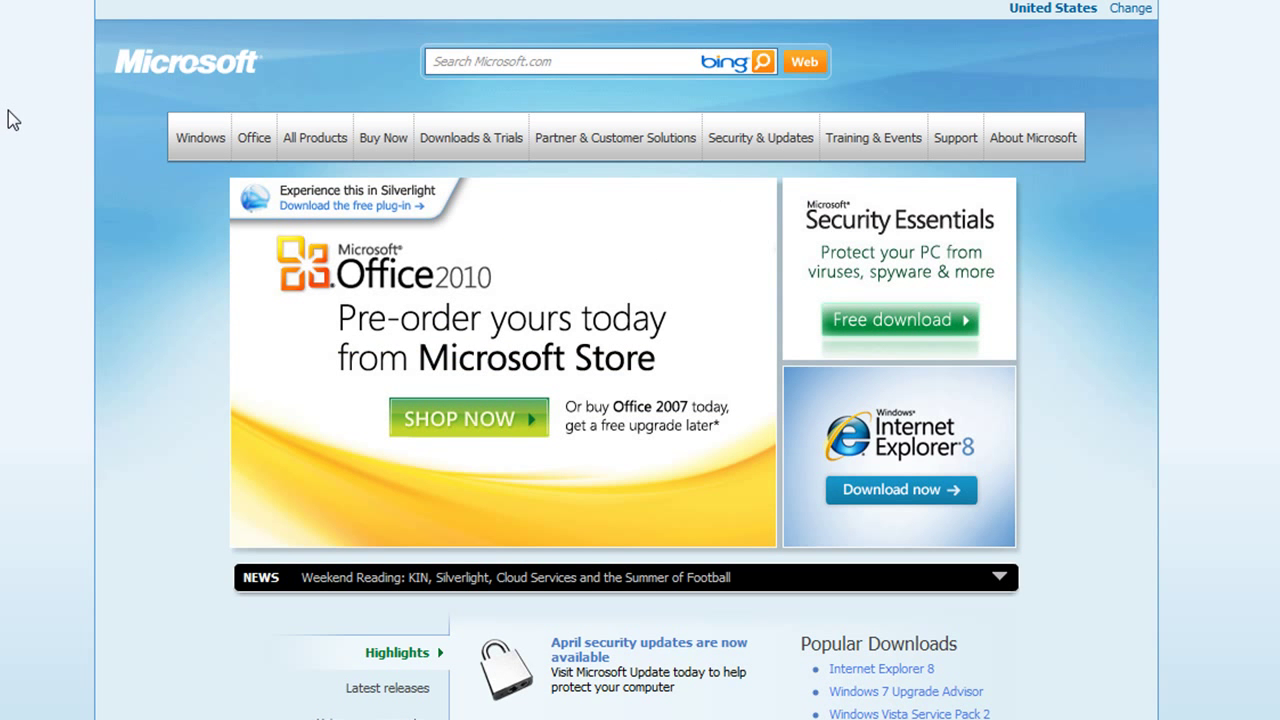
scroll(17, 251, down, 6)
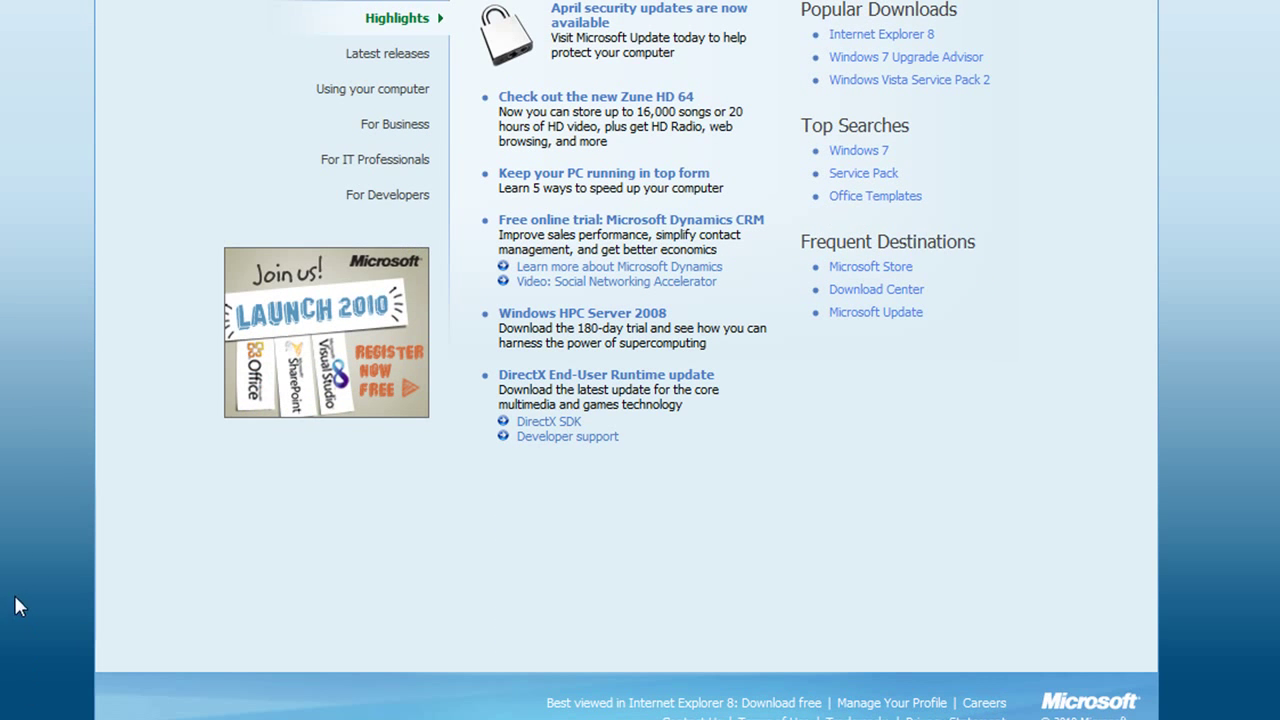
scroll(40, 600, up, 1)
scroll(52, 460, down, 1)
scroll(23, 578, up, 6)
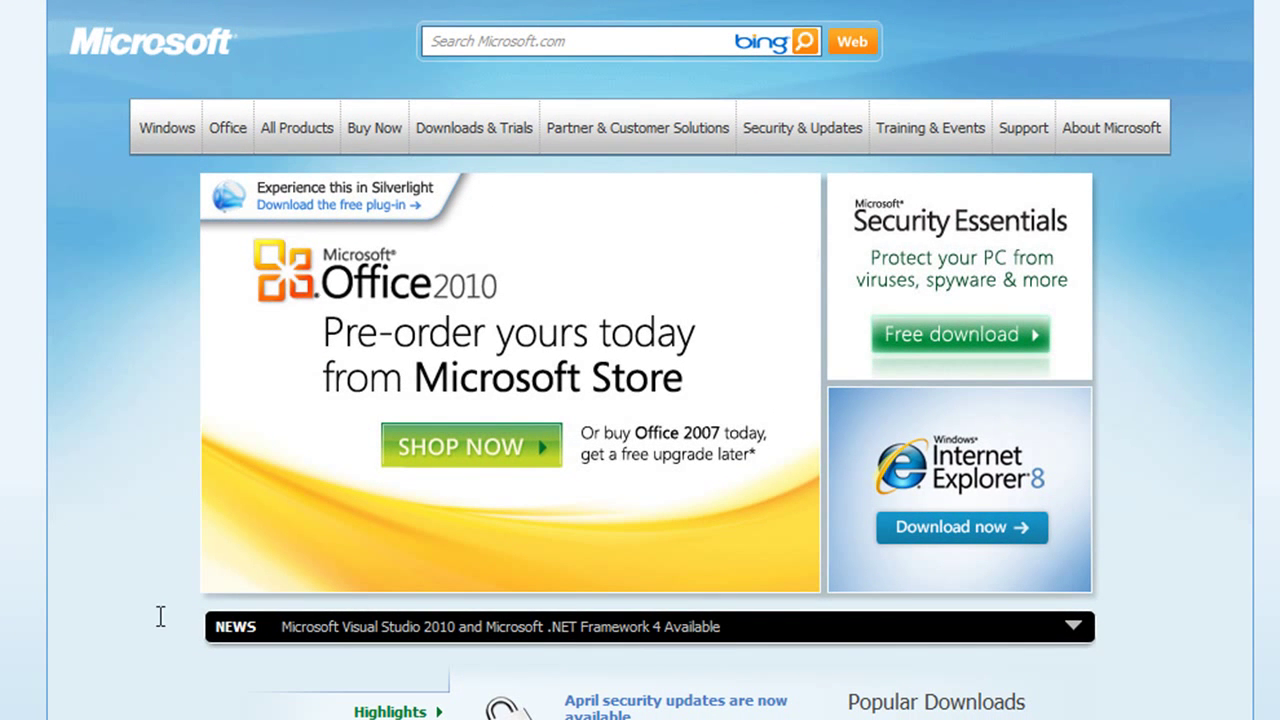
mouse_move(637, 127)
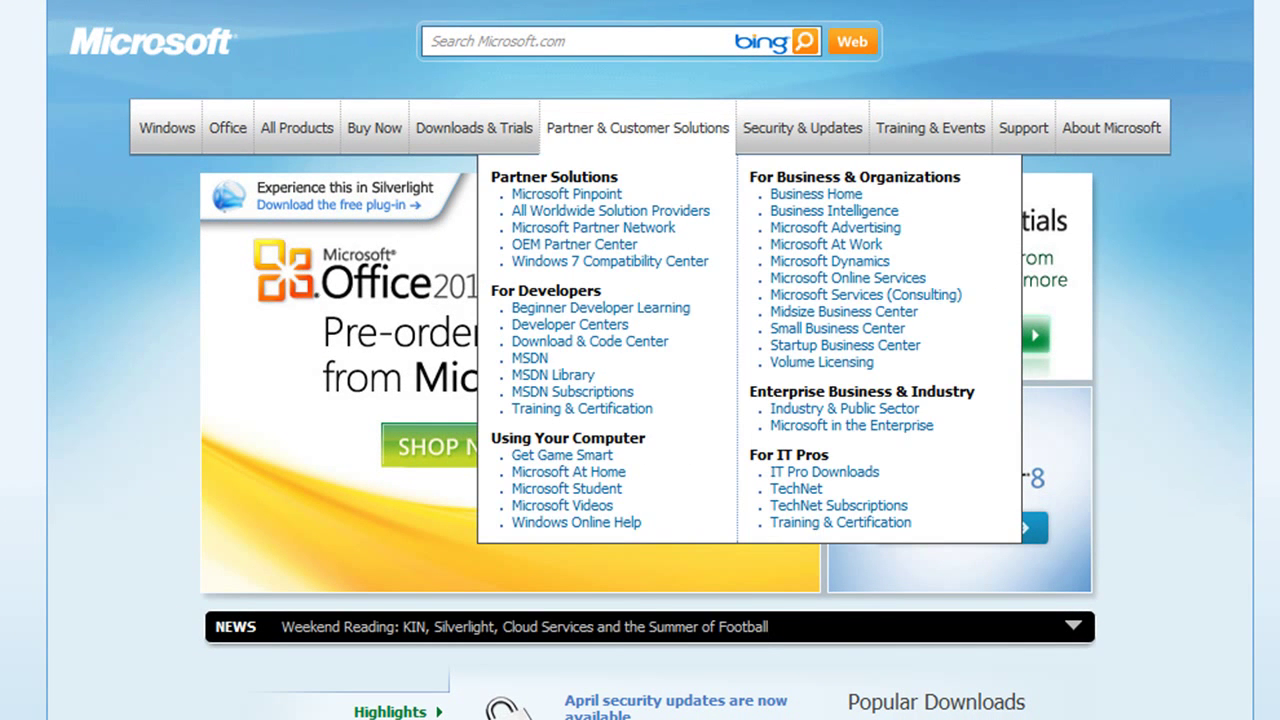
mouse_move(1166, 127)
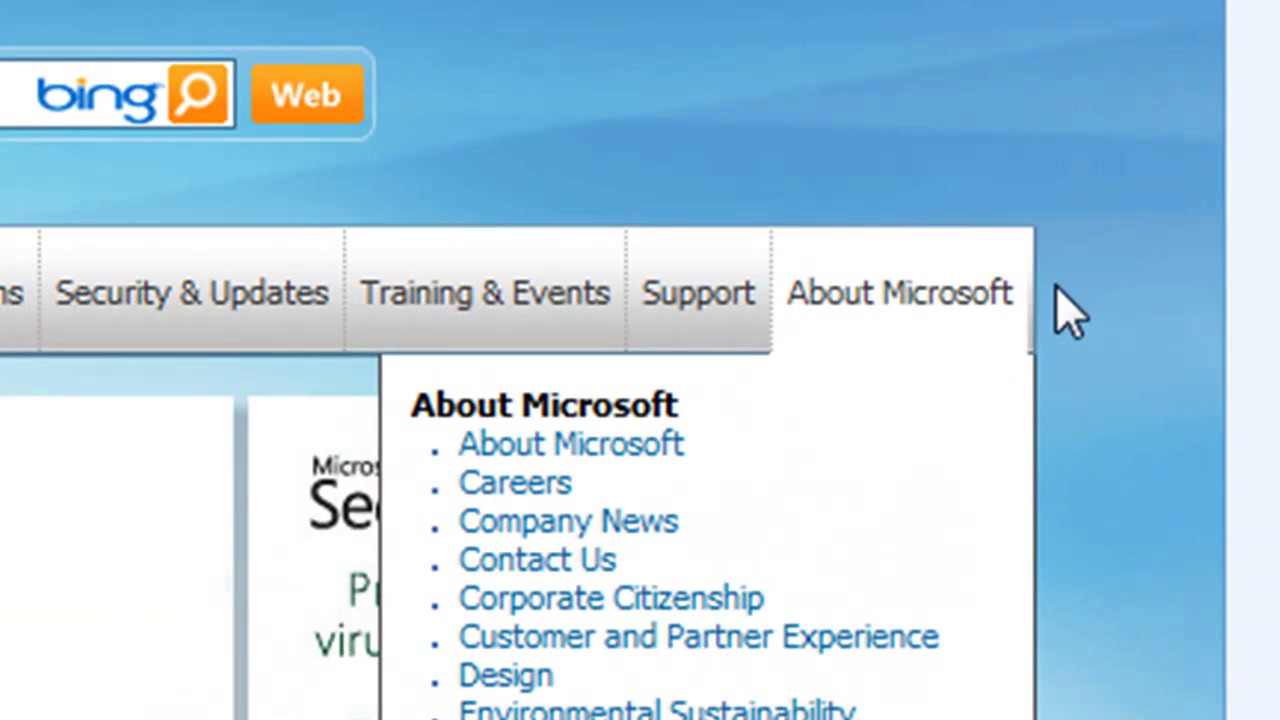
mouse_move(686, 263)
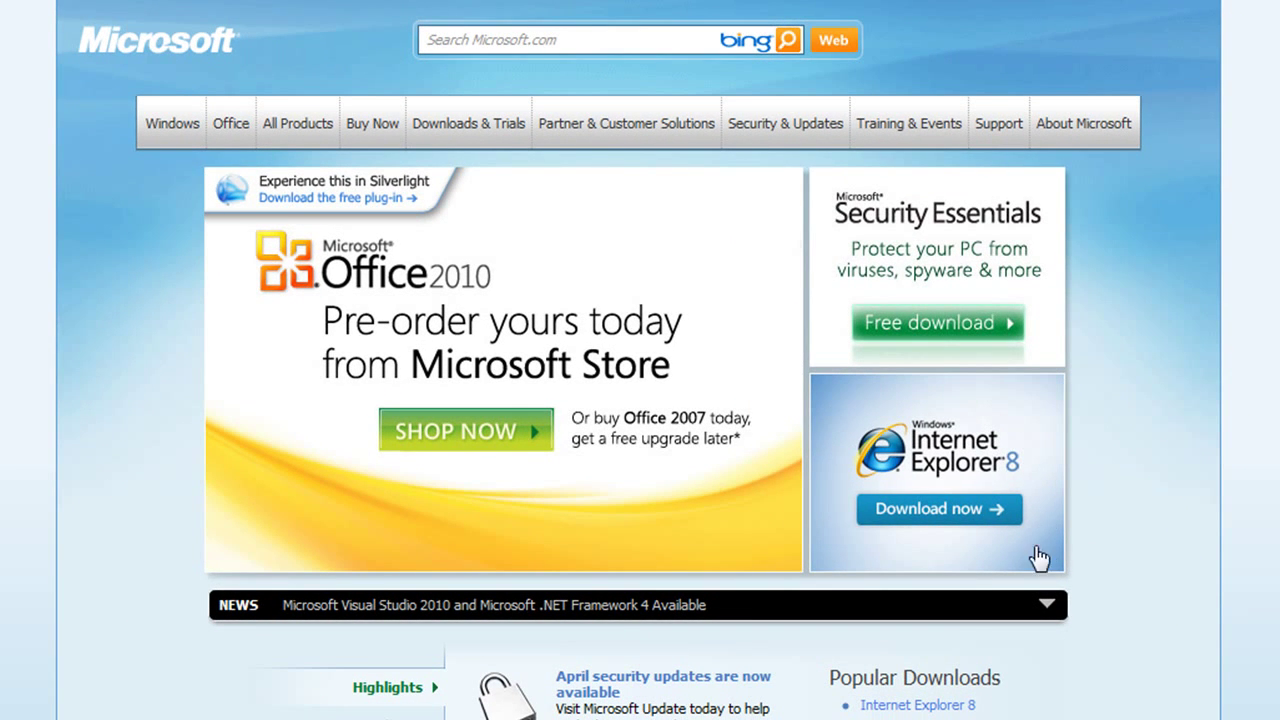
scroll(1244, 470, down, 3)
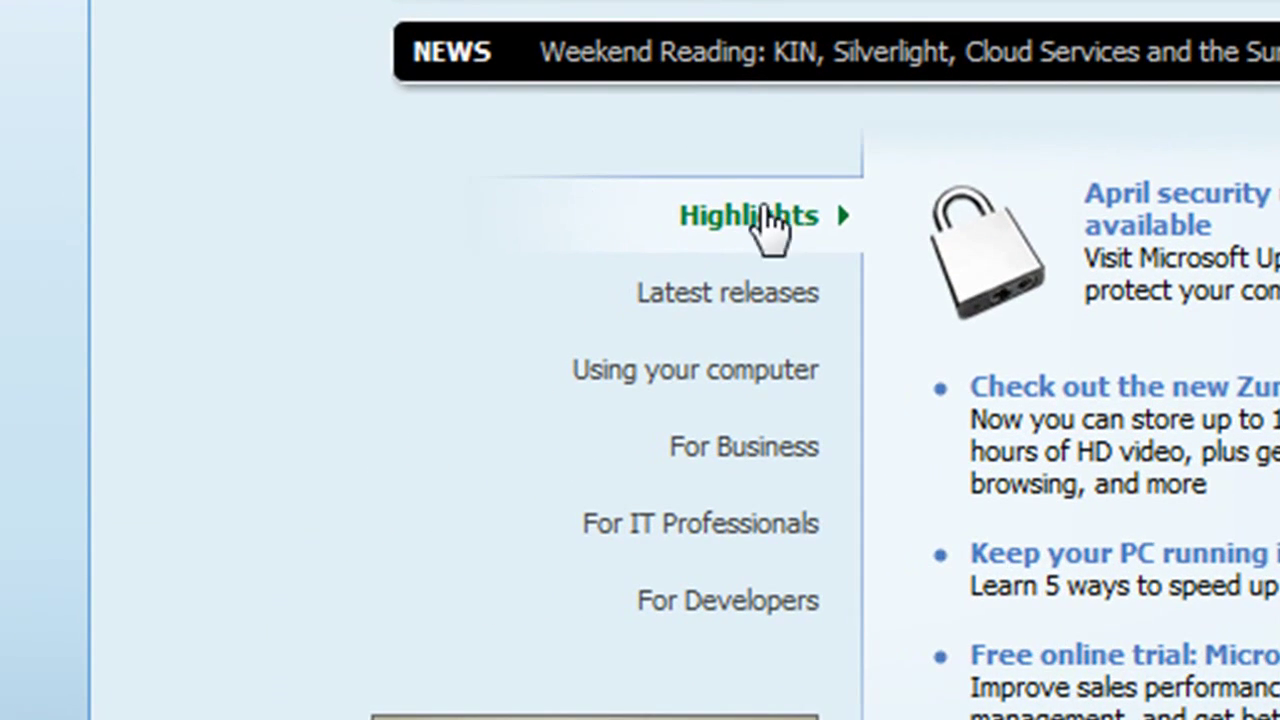
mouse_move(459, 453)
mouse_move(774, 380)
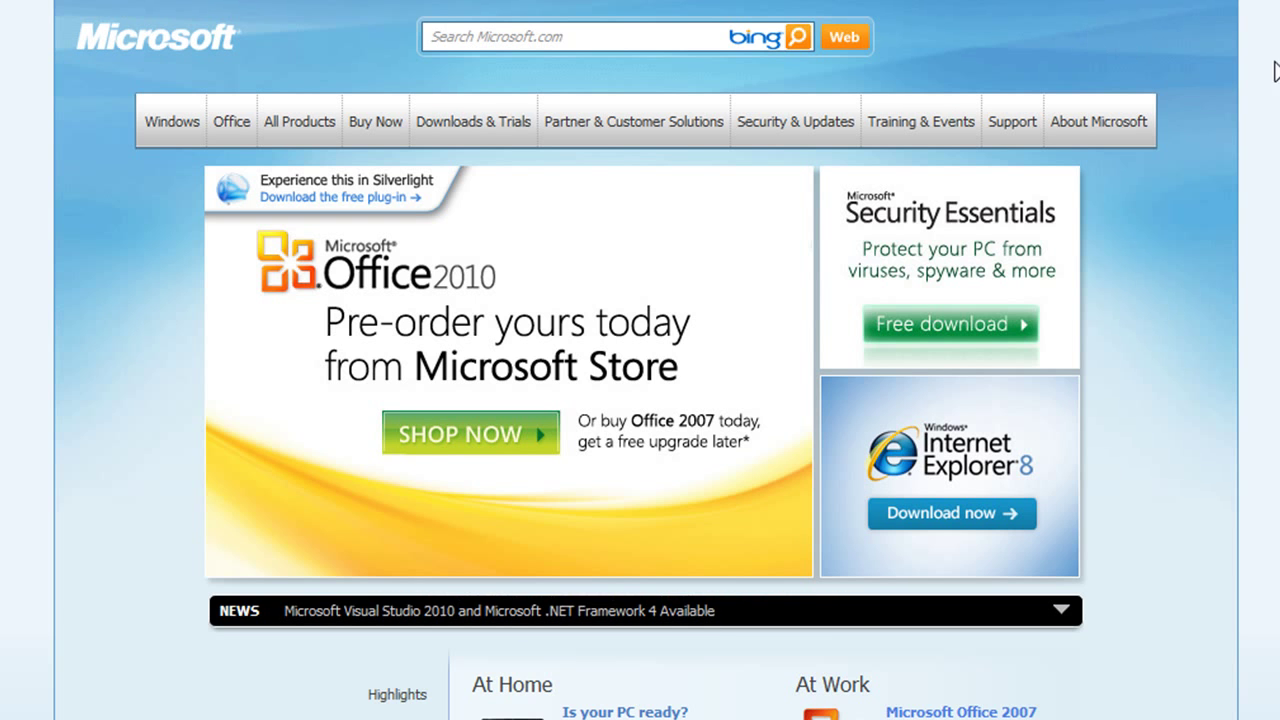
scroll(1094, 34, down, 4)
scroll(734, 134, up, 4)
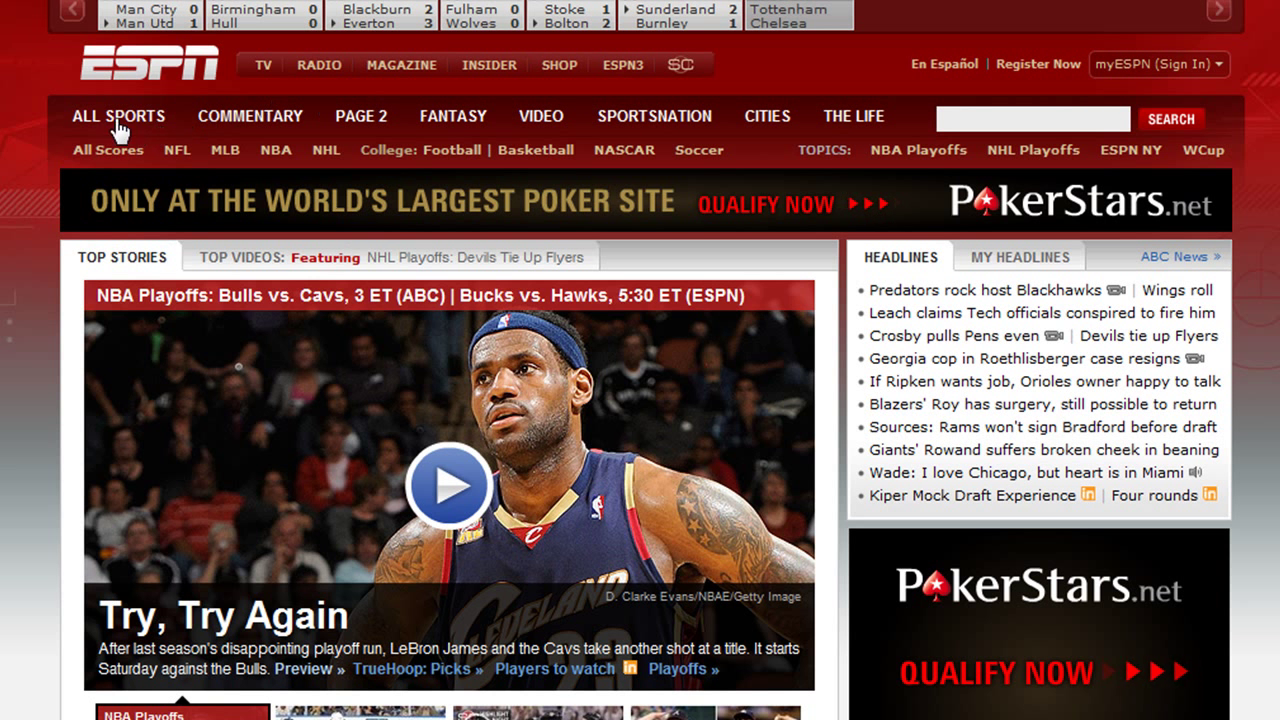
Step: Preview ESPN's ALL SPORTS and COMMENTARY menus on the home page
mouse_move(266, 129)
mouse_move(53, 104)
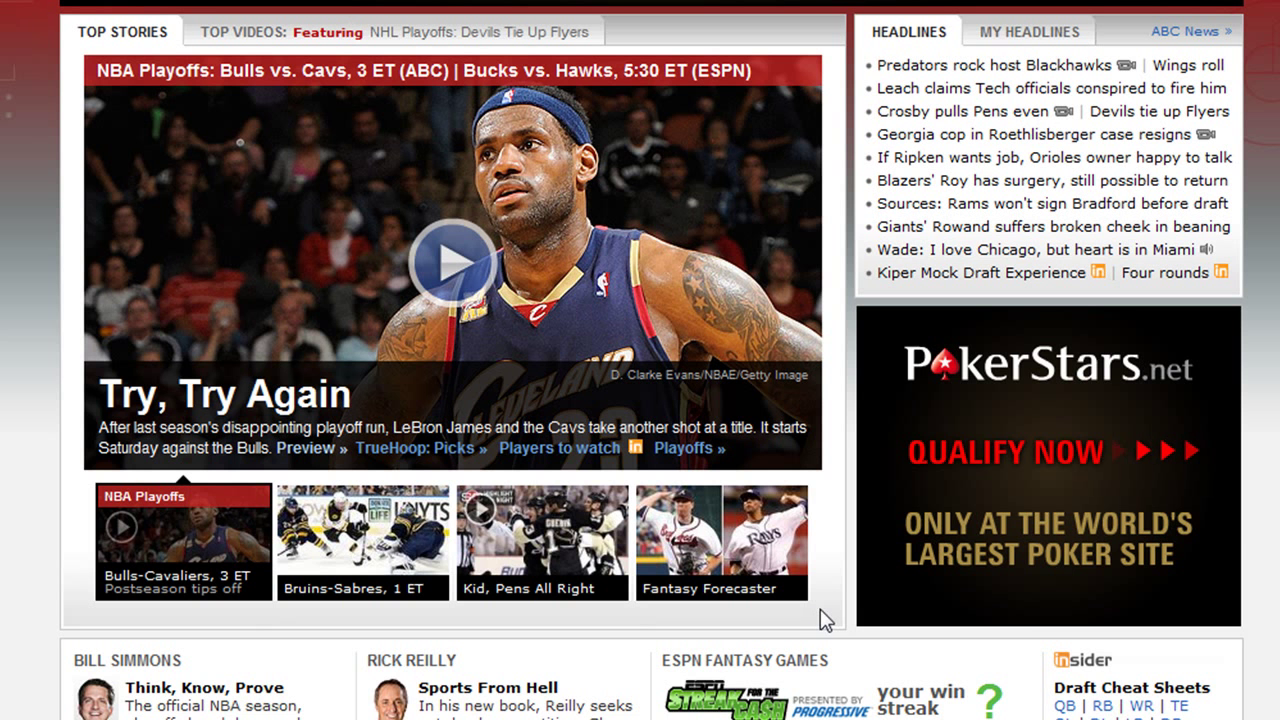
scroll(640, 360, up, 3)
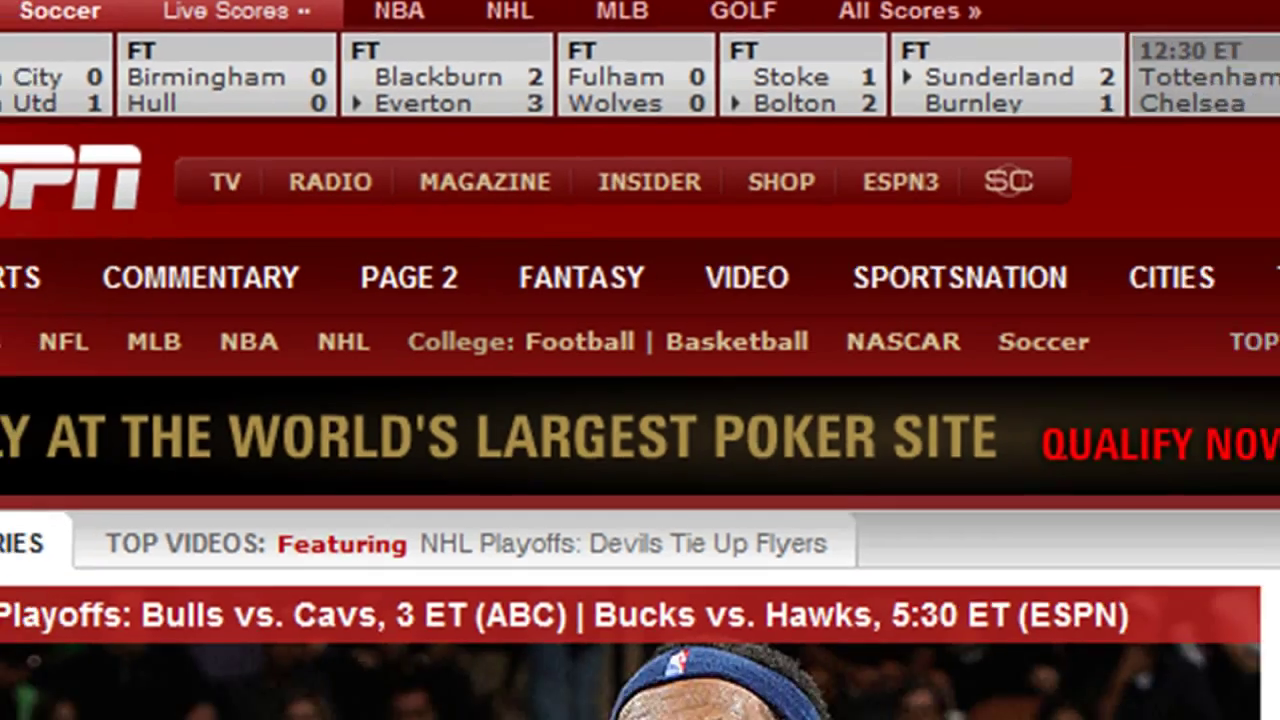
scroll(1268, 216, down, 10)
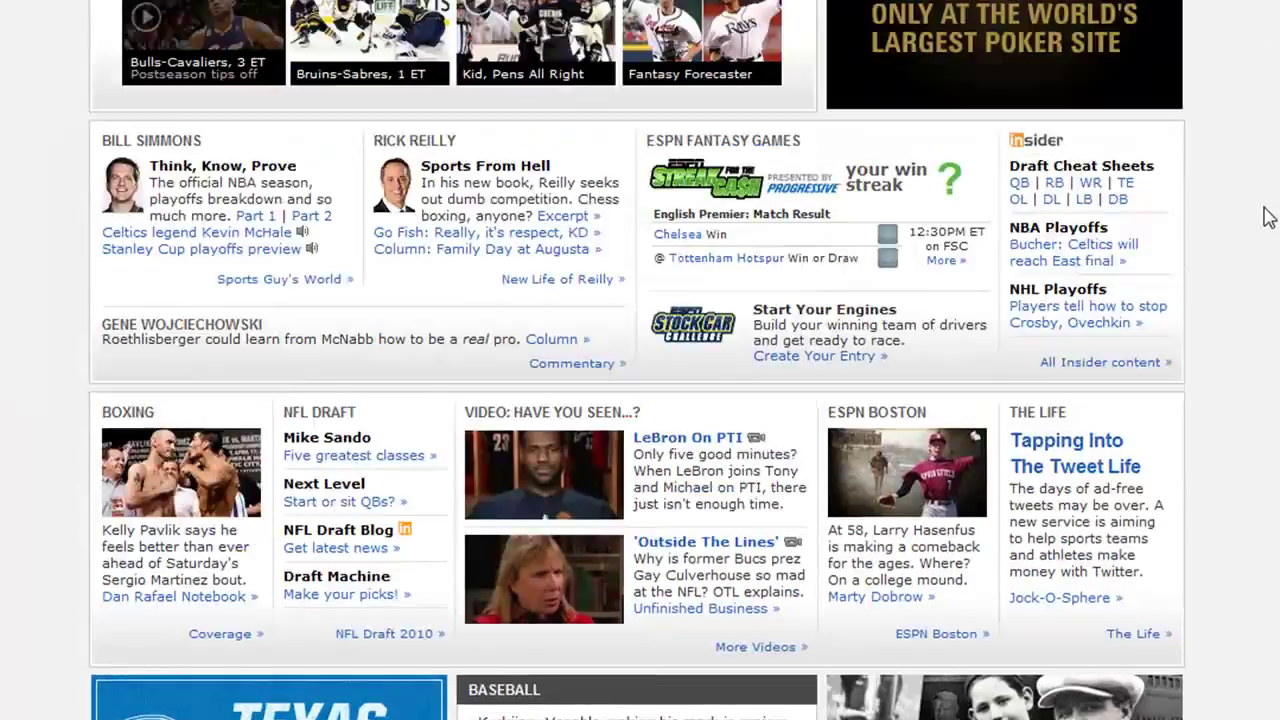
scroll(1268, 216, up, 7)
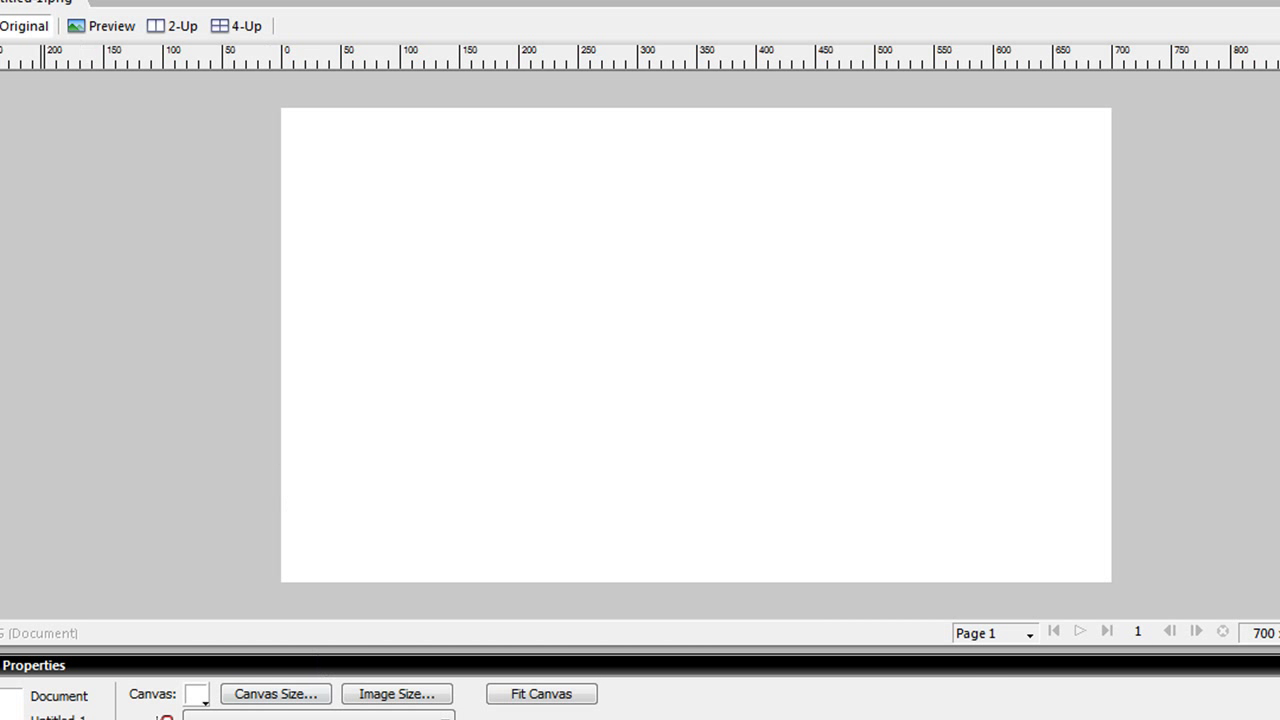
Step: Draw a dark rectangle, shrink it to 234 by 214, and move it up and right
click(3, 300)
drag(322, 200, 646, 497)
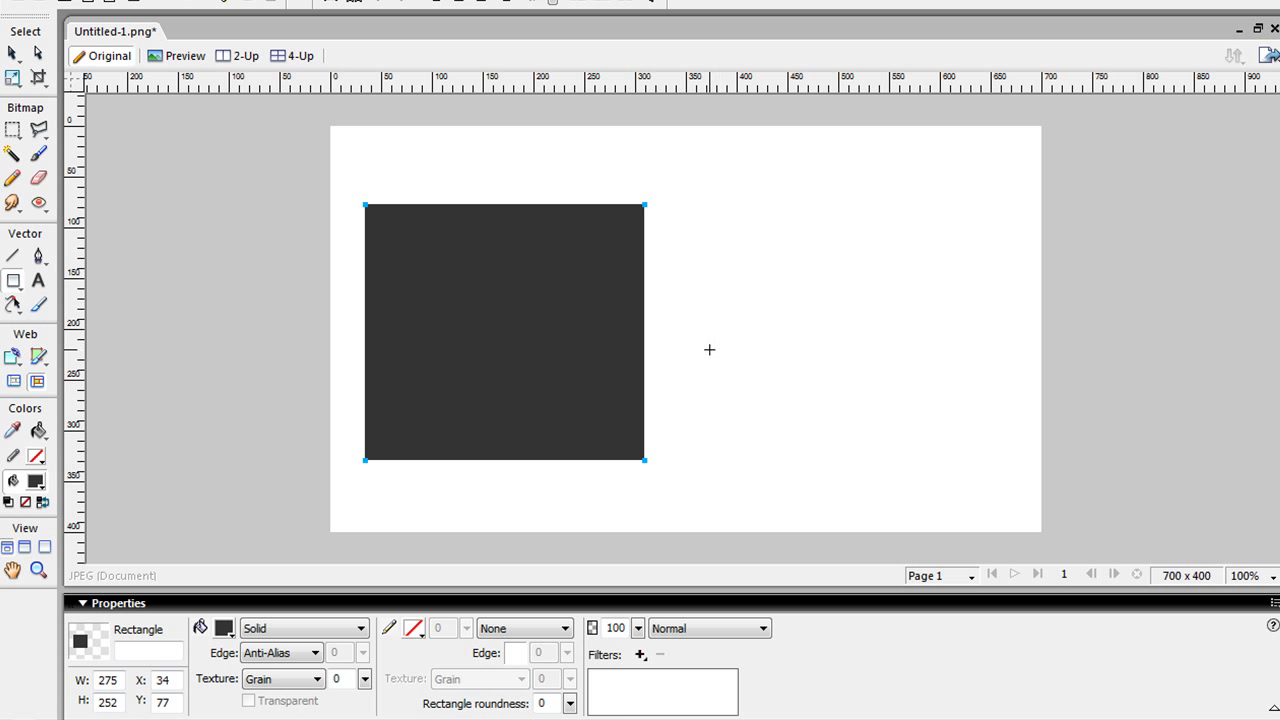
click(10, 79)
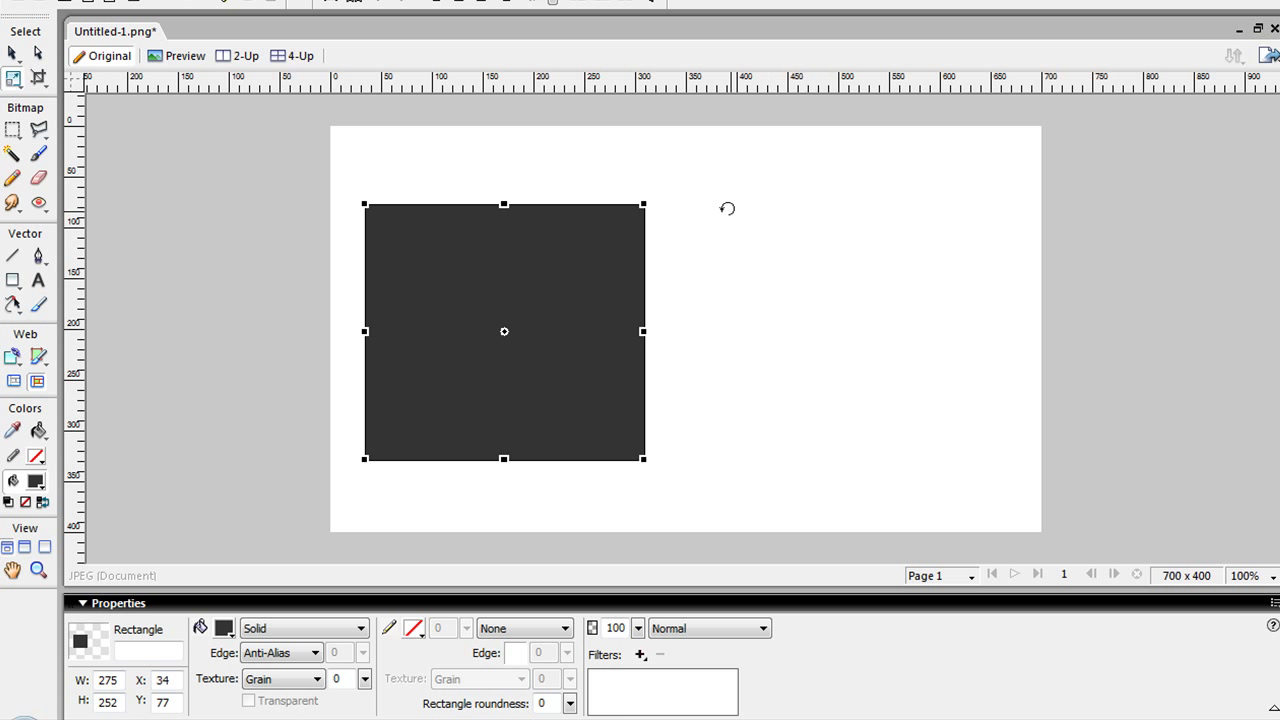
drag(645, 205, 605, 245)
drag(537, 331, 560, 297)
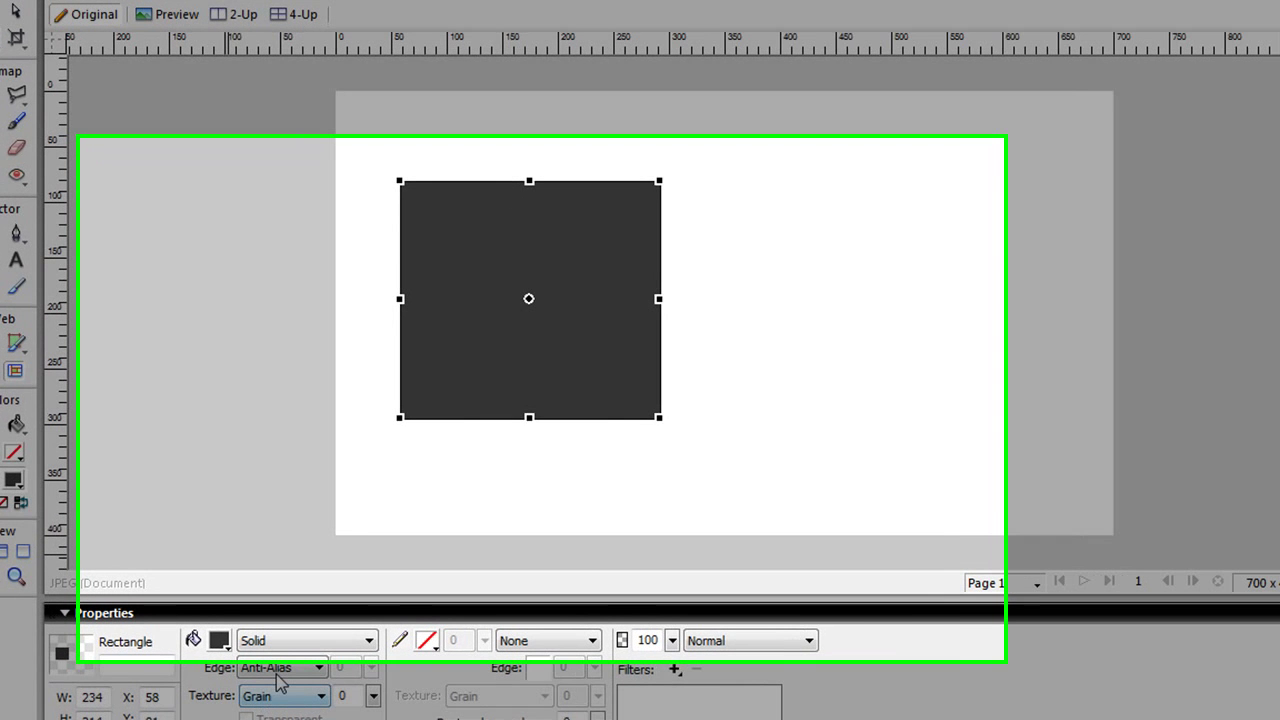
Step: Change the rectangle's fill from Solid to a Linear gradient, white to dark grey
click(283, 630)
mouse_move(378, 577)
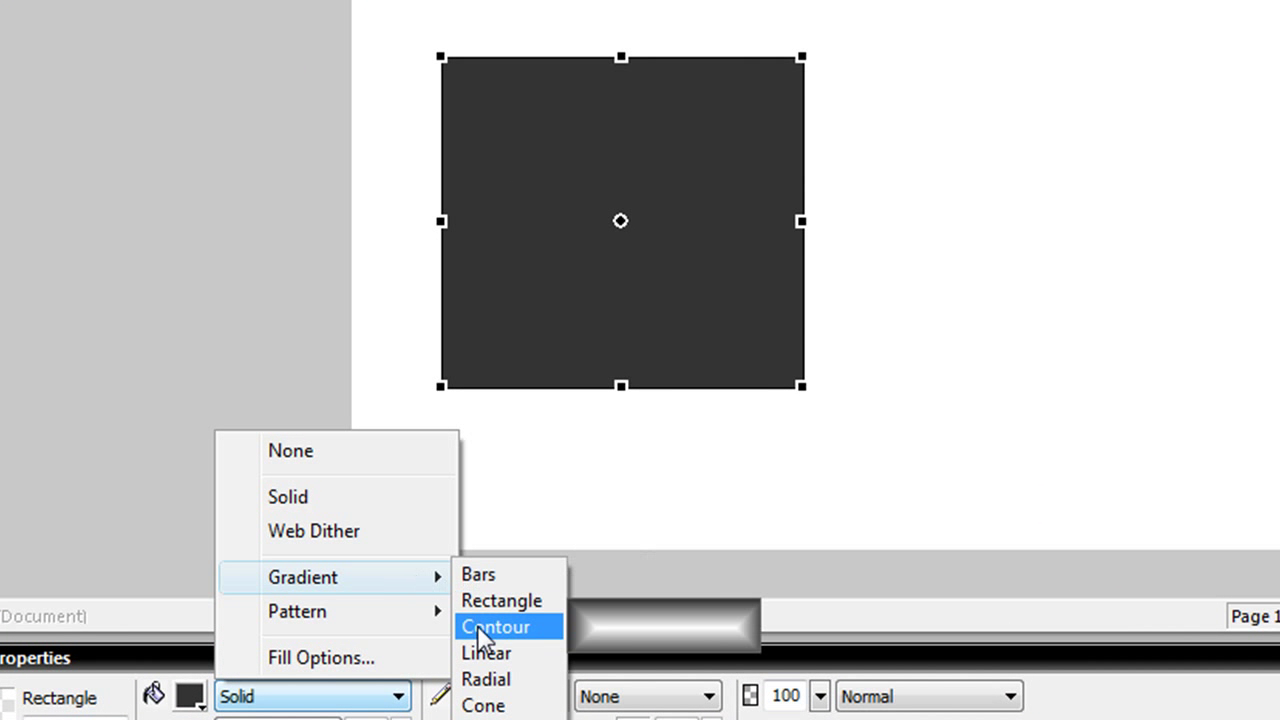
click(478, 655)
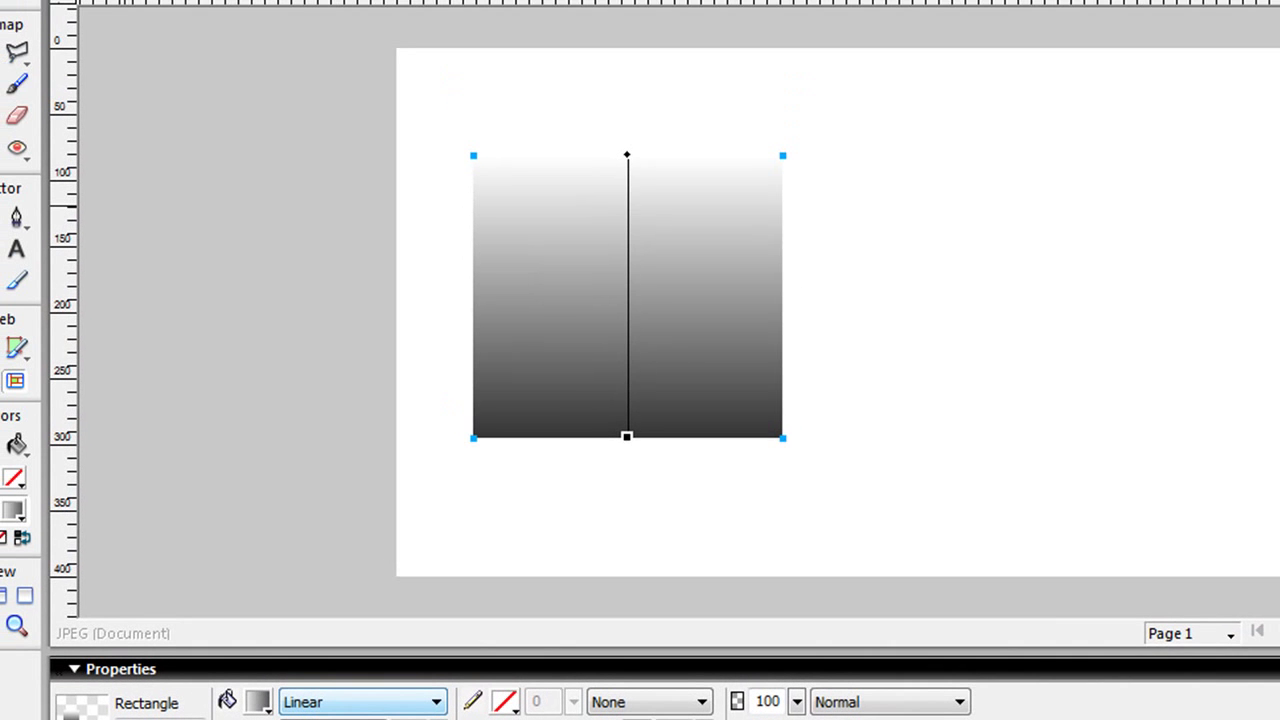
click(200, 82)
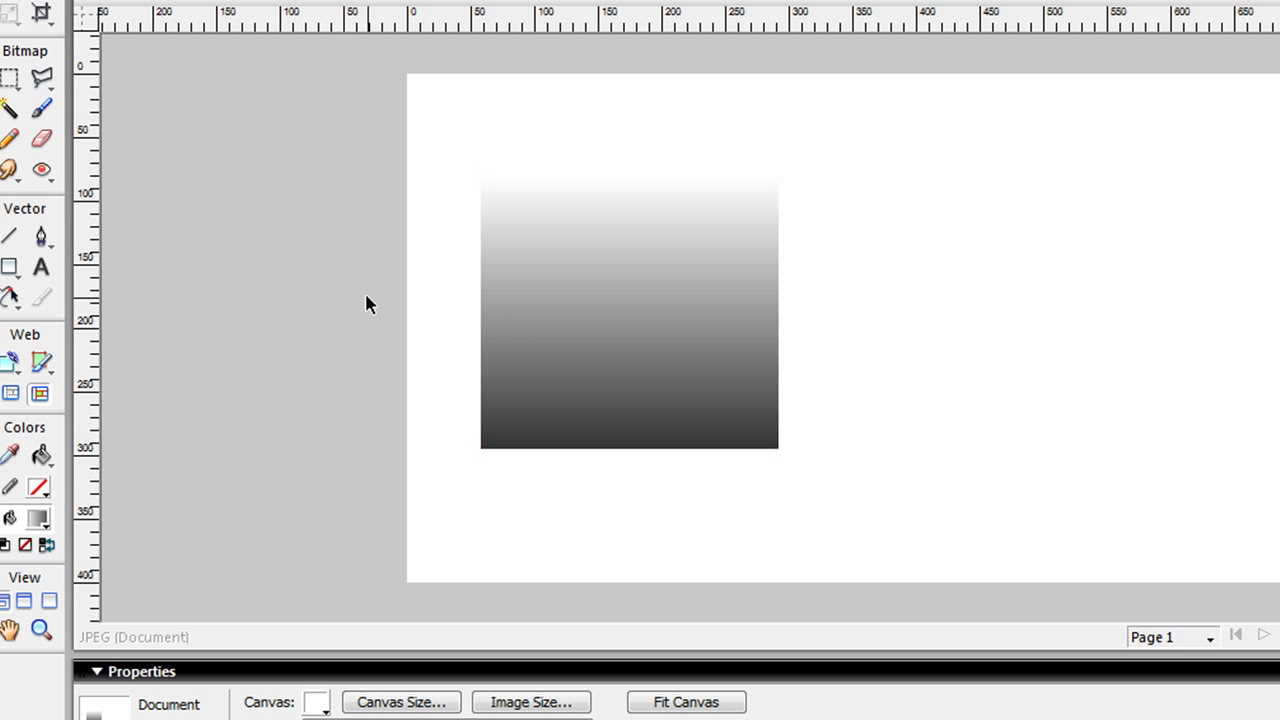
Step: Set the gradient's right colour stop to light grey #DADADA
click(532, 284)
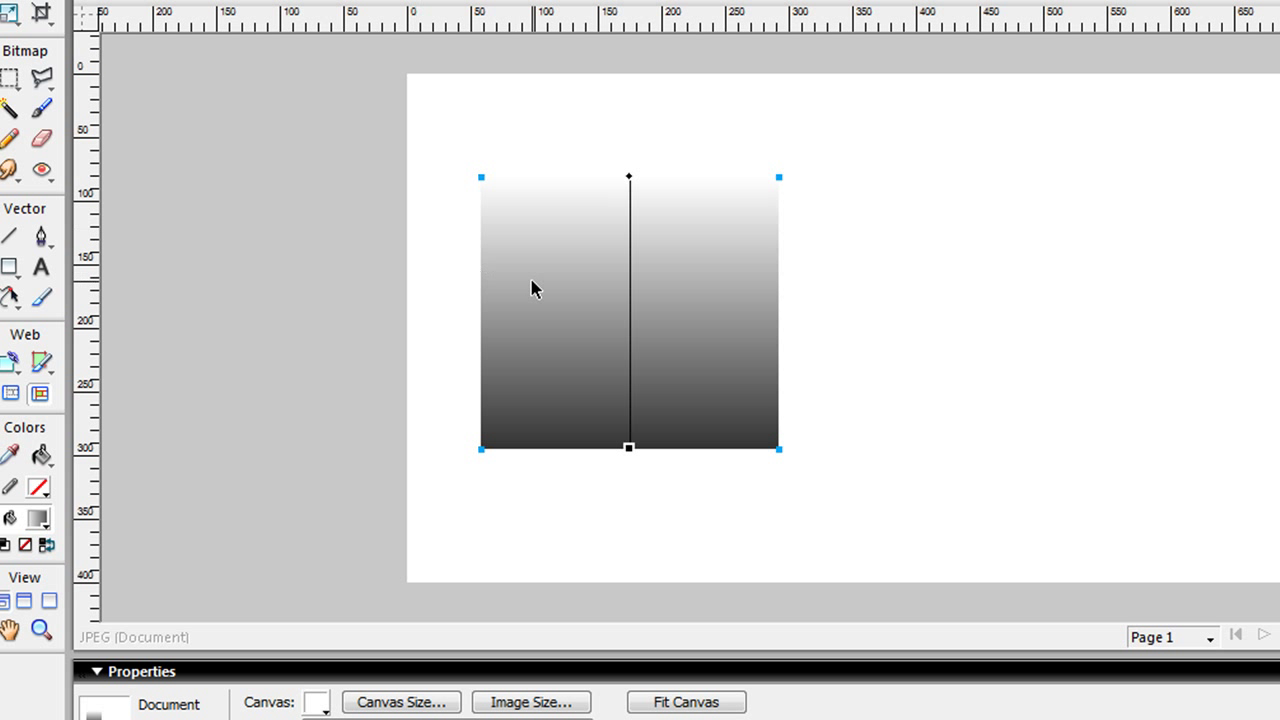
click(280, 703)
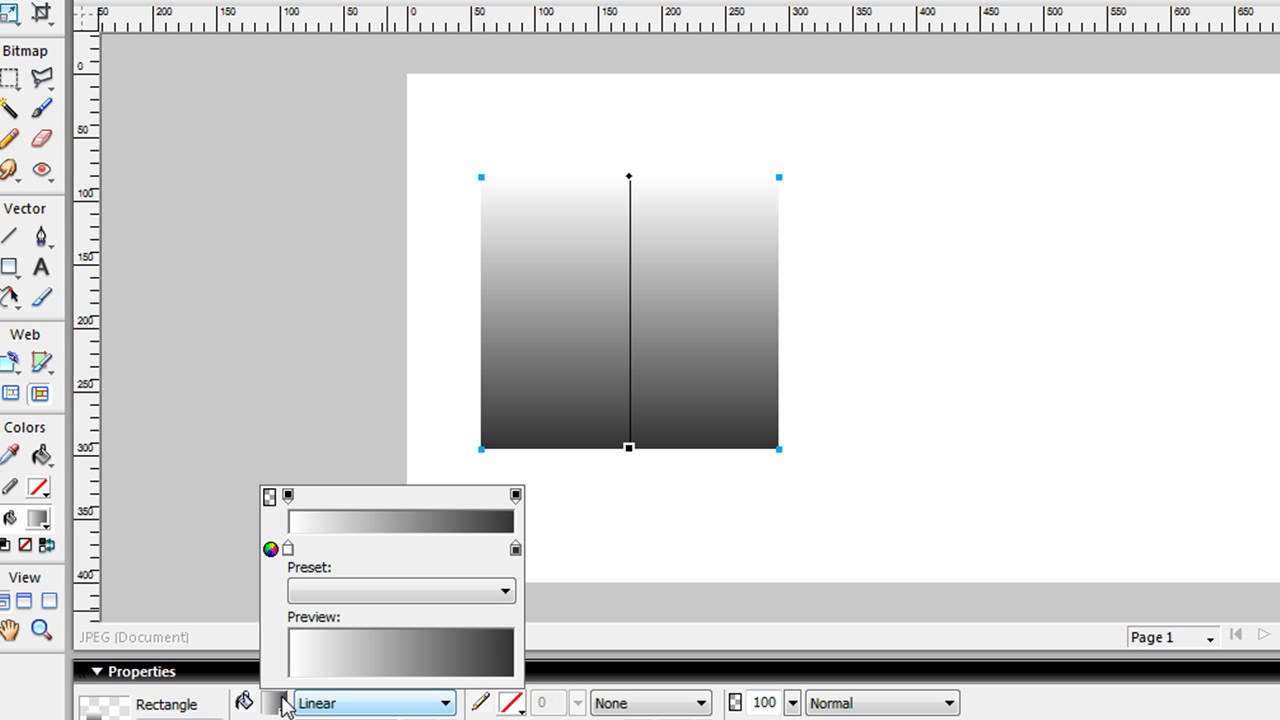
click(515, 549)
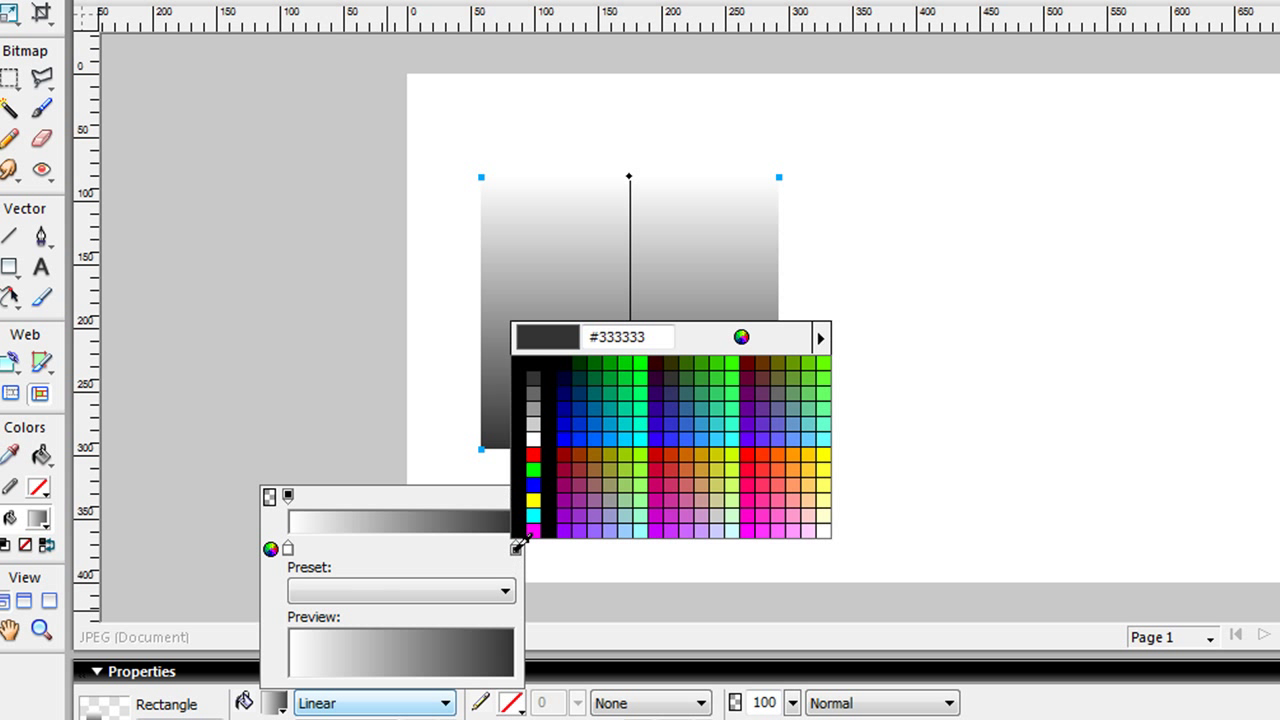
click(334, 519)
click(367, 392)
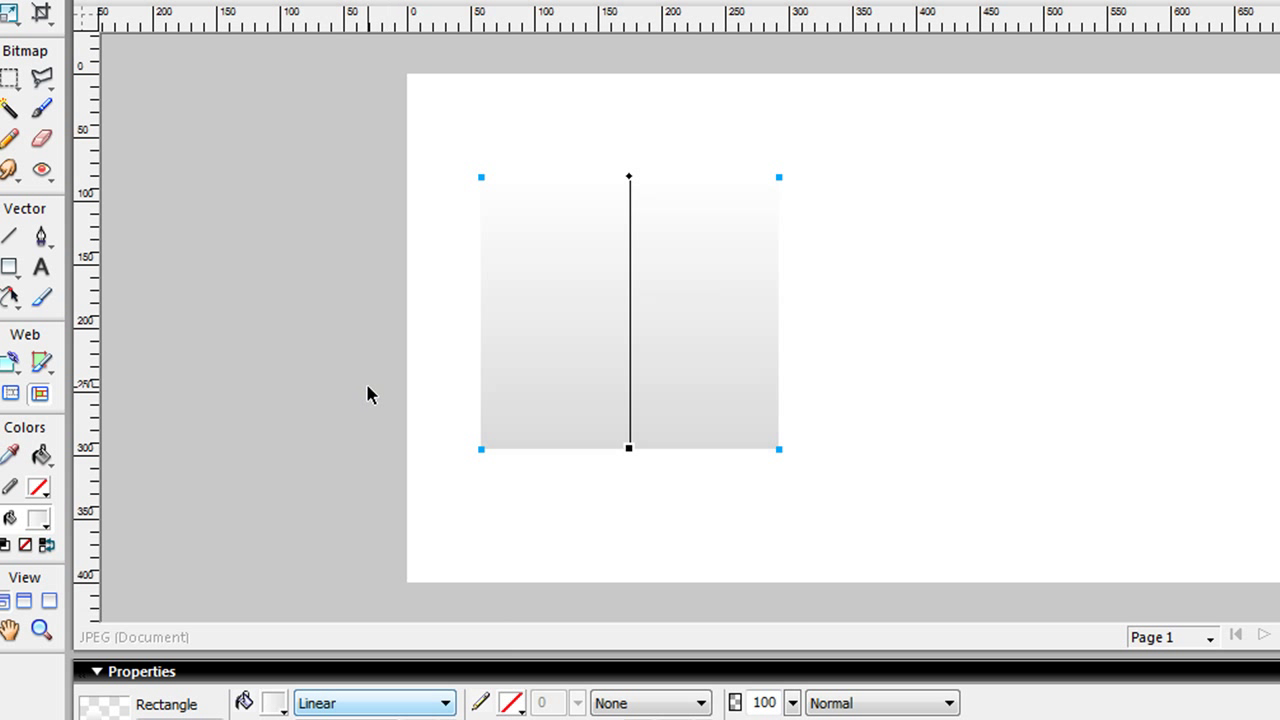
click(366, 391)
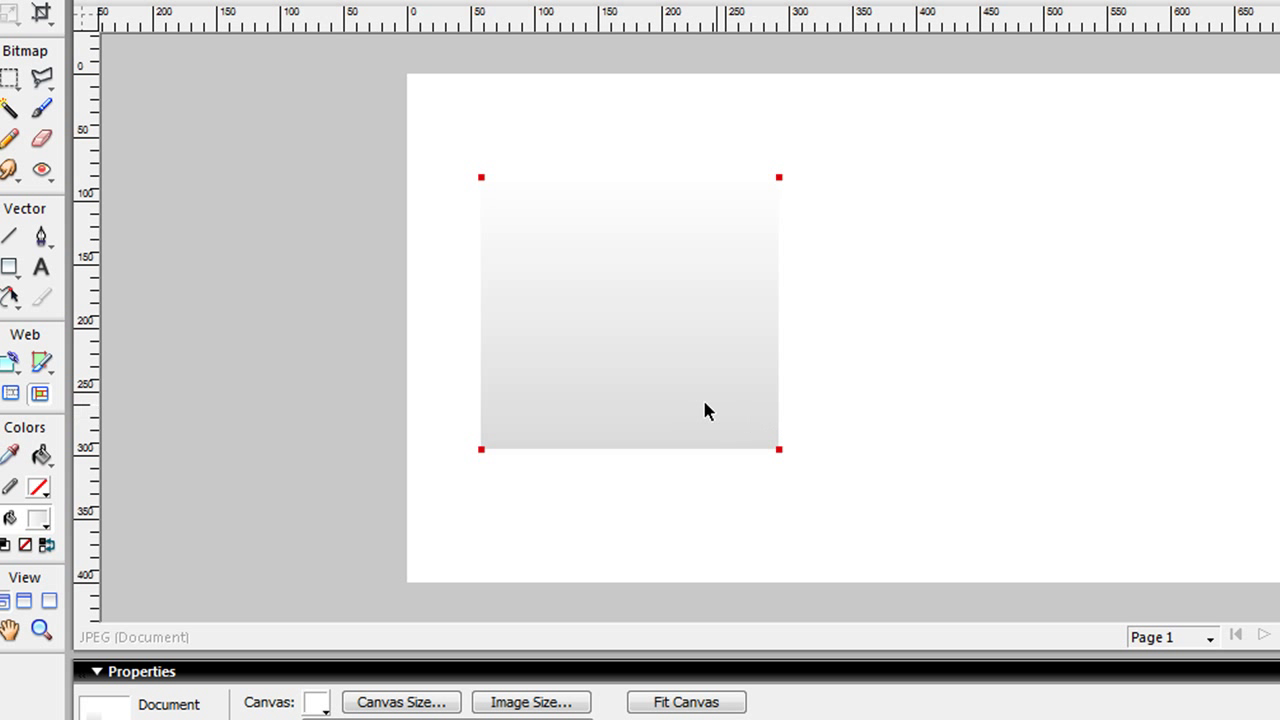
Step: Extend the gradient end handle below the rectangle's bottom edge for a paler fade
click(587, 397)
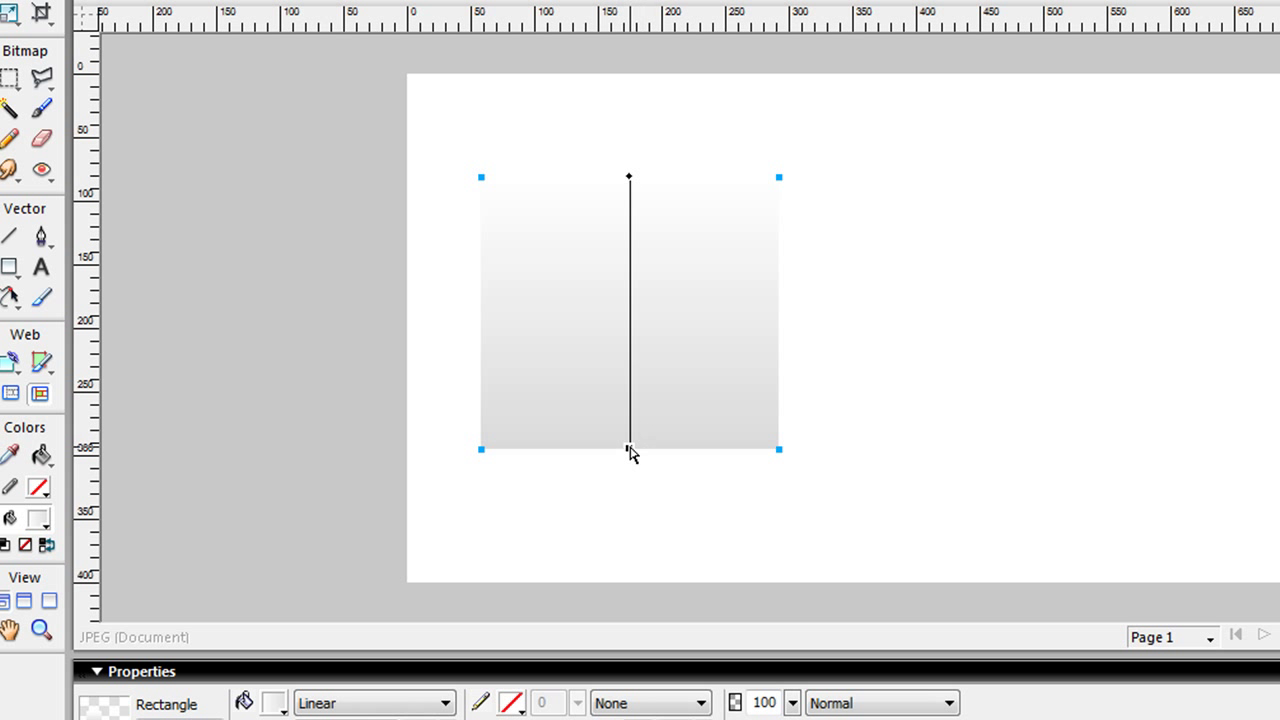
drag(635, 566, 635, 566)
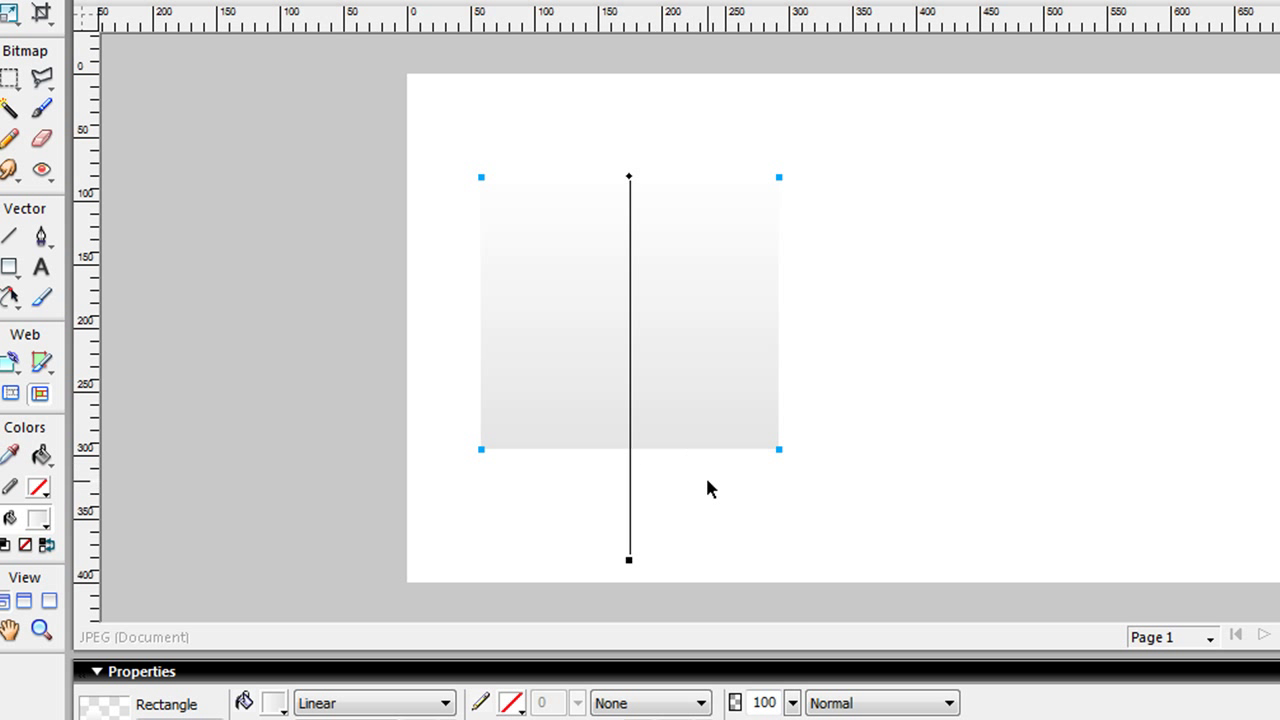
click(707, 481)
click(699, 414)
Step: Give the rectangle a 1-pixel soft light grey outline, #E5E5E5
click(512, 704)
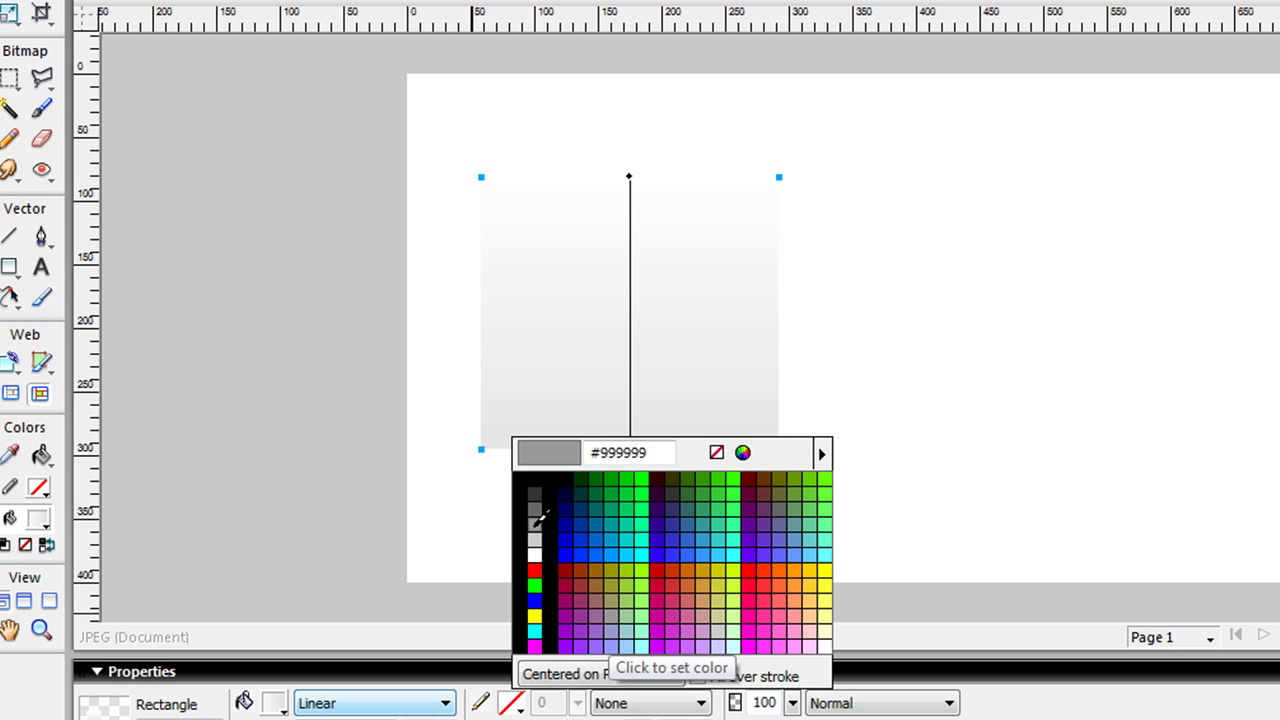
click(509, 437)
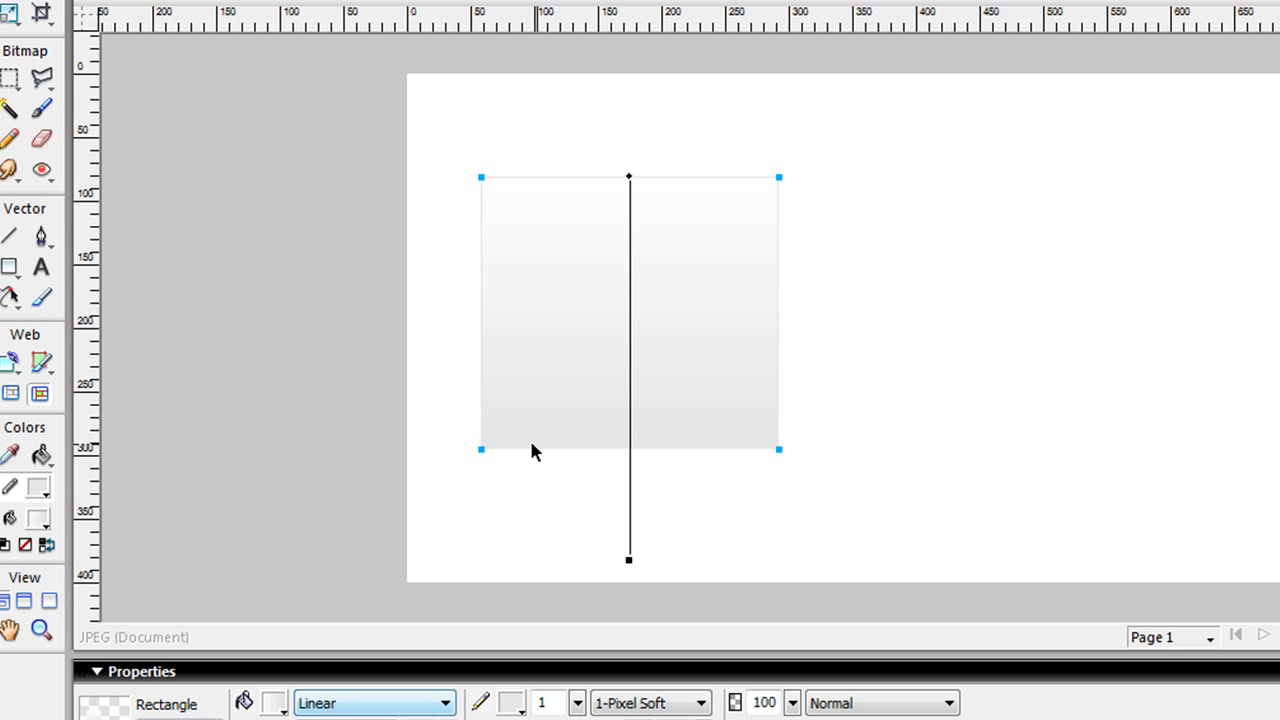
click(512, 703)
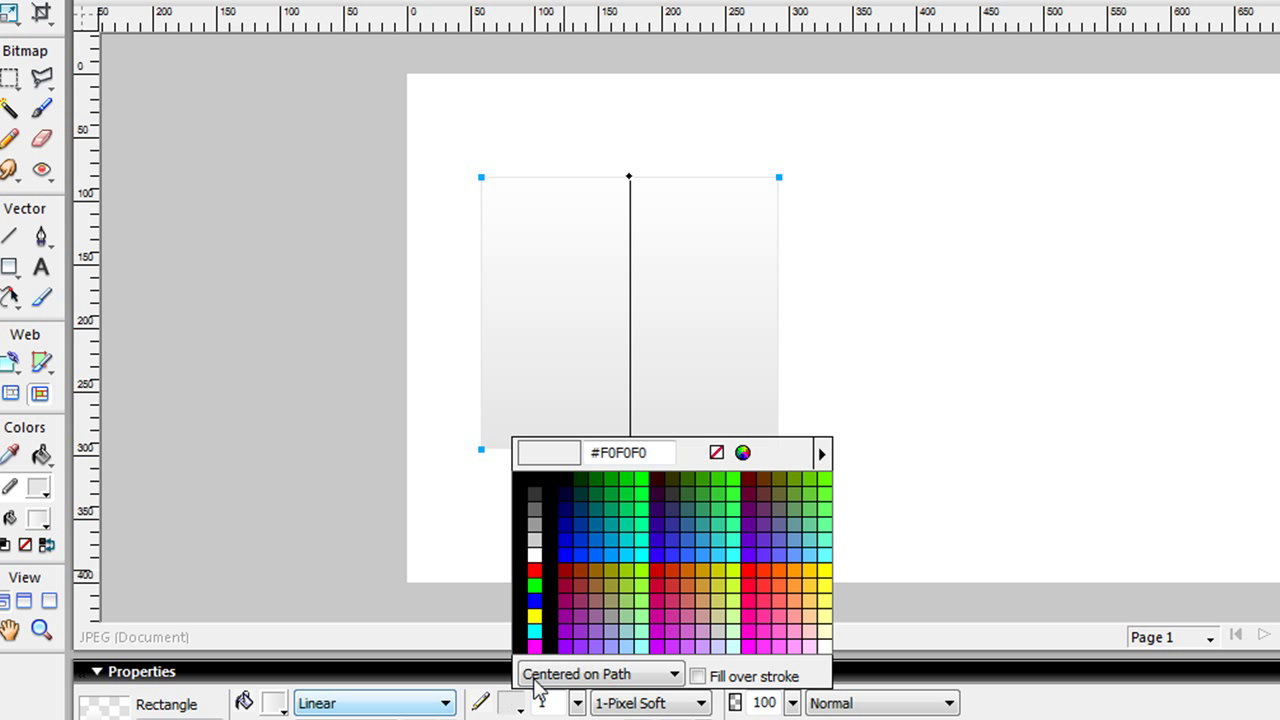
click(737, 452)
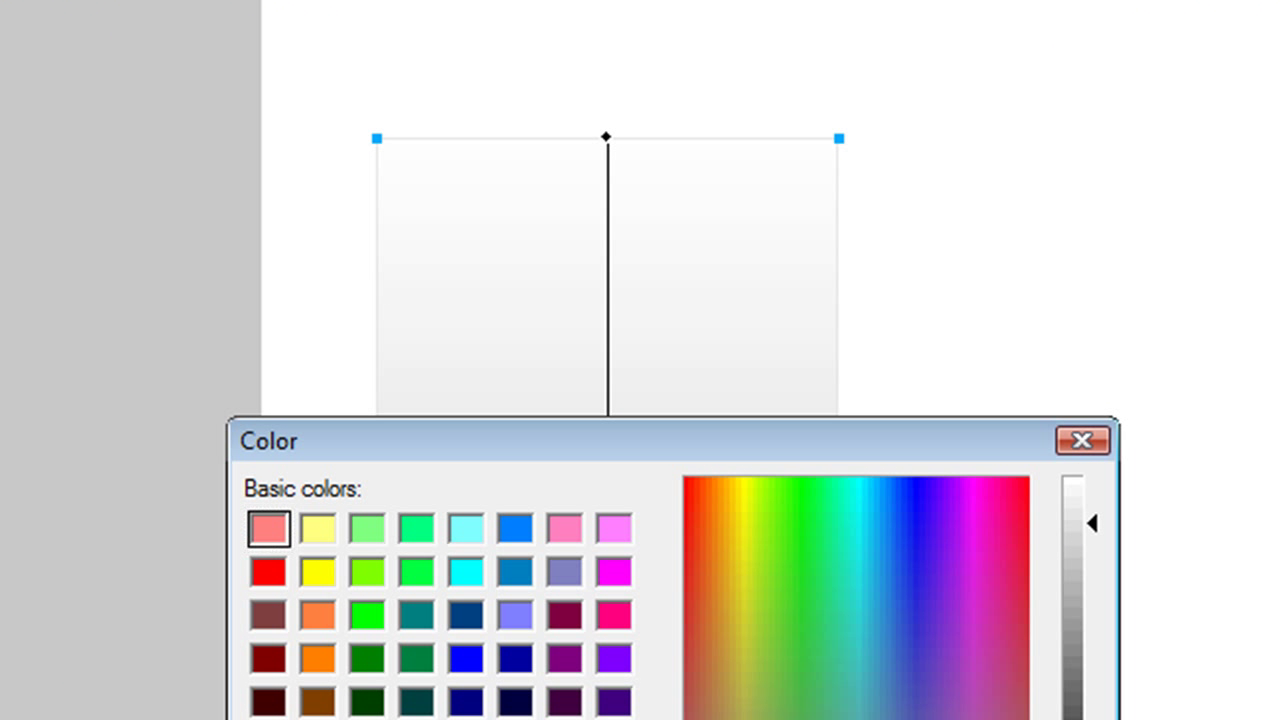
key(Return)
Step: Nudge the outlined rectangle slightly to a new position
drag(569, 534, 606, 517)
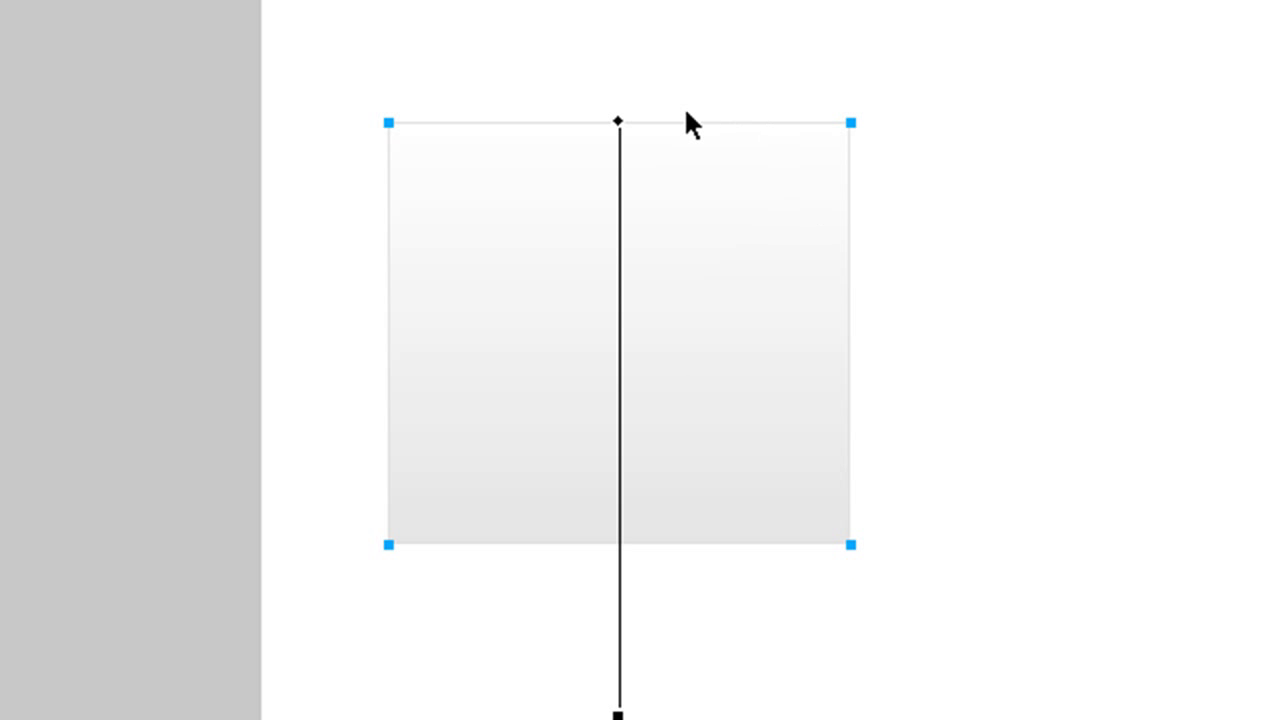
key(v)
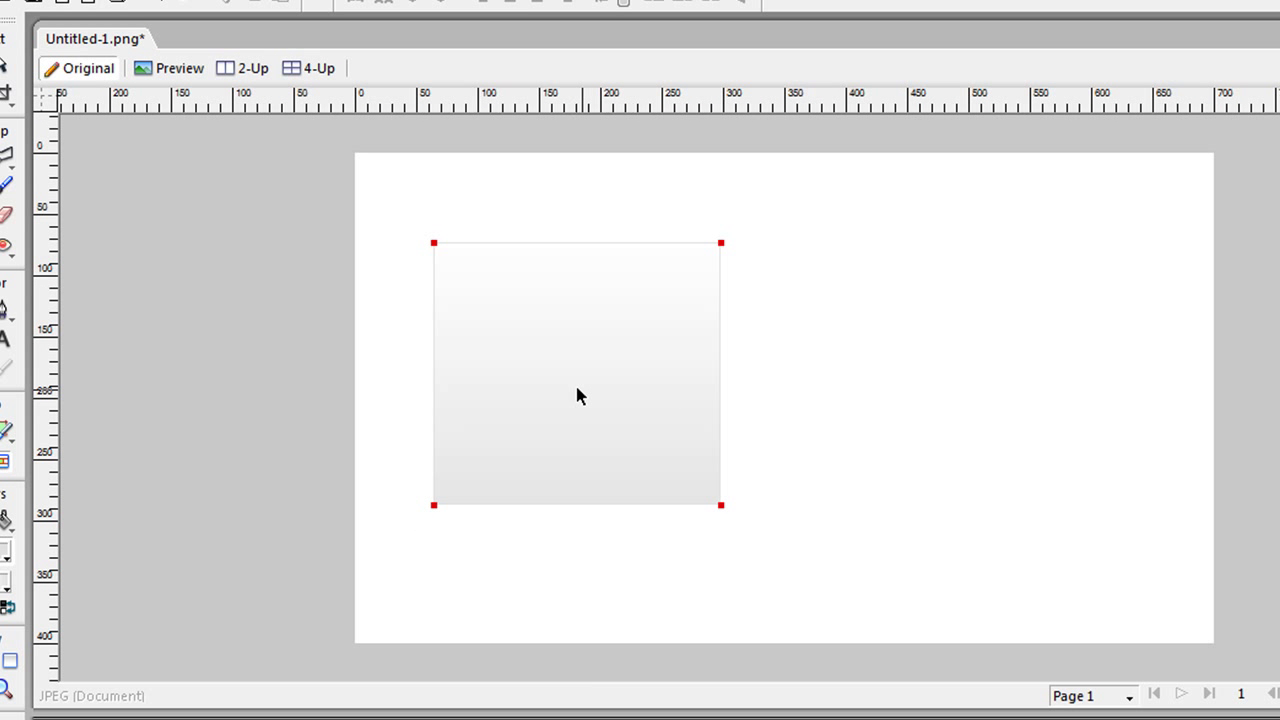
drag(574, 404, 572, 413)
Step: Search iStockphoto for 'baseball' and copy a baseball photo from the results
click(843, 555)
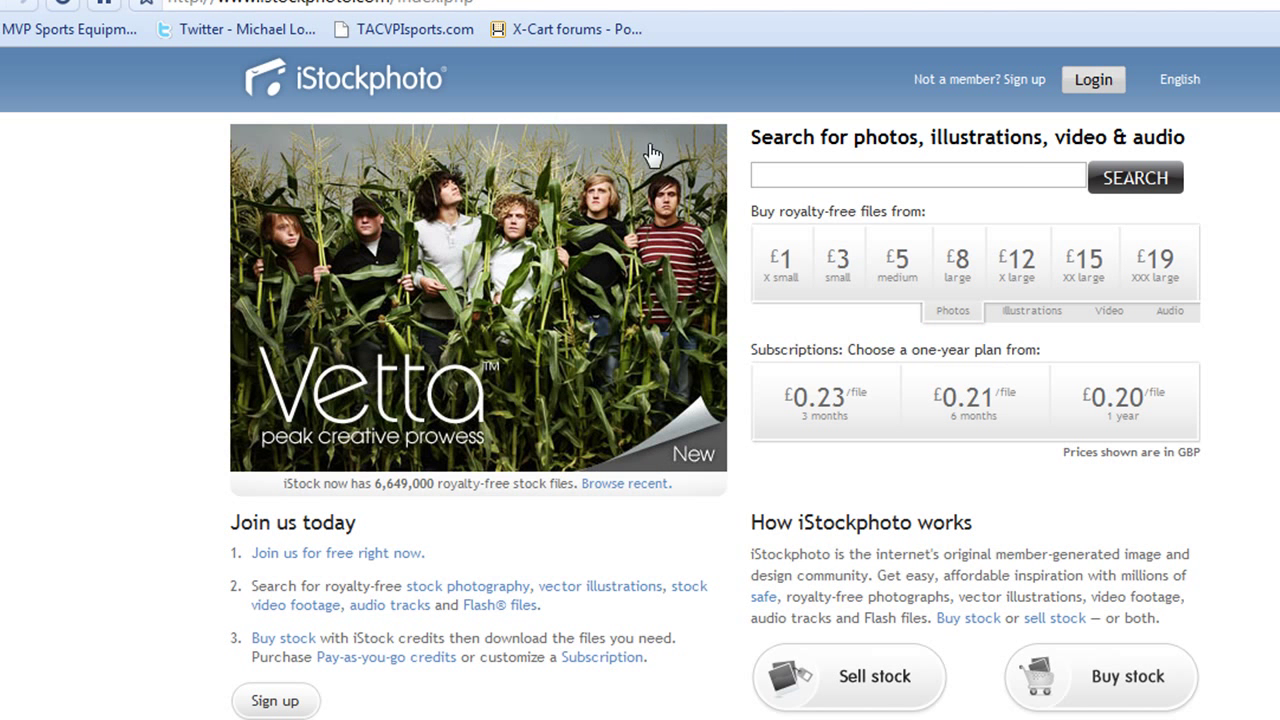
click(1018, 177)
text(ba)
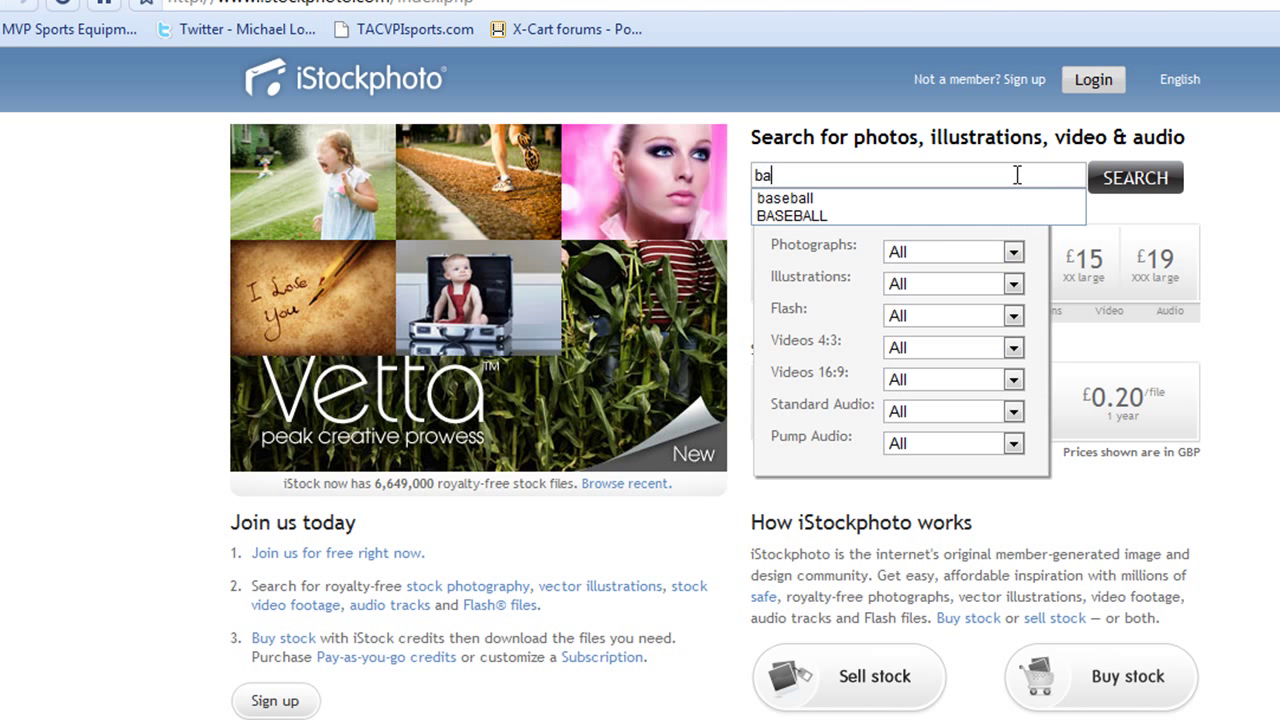
text(seball)
key(Return)
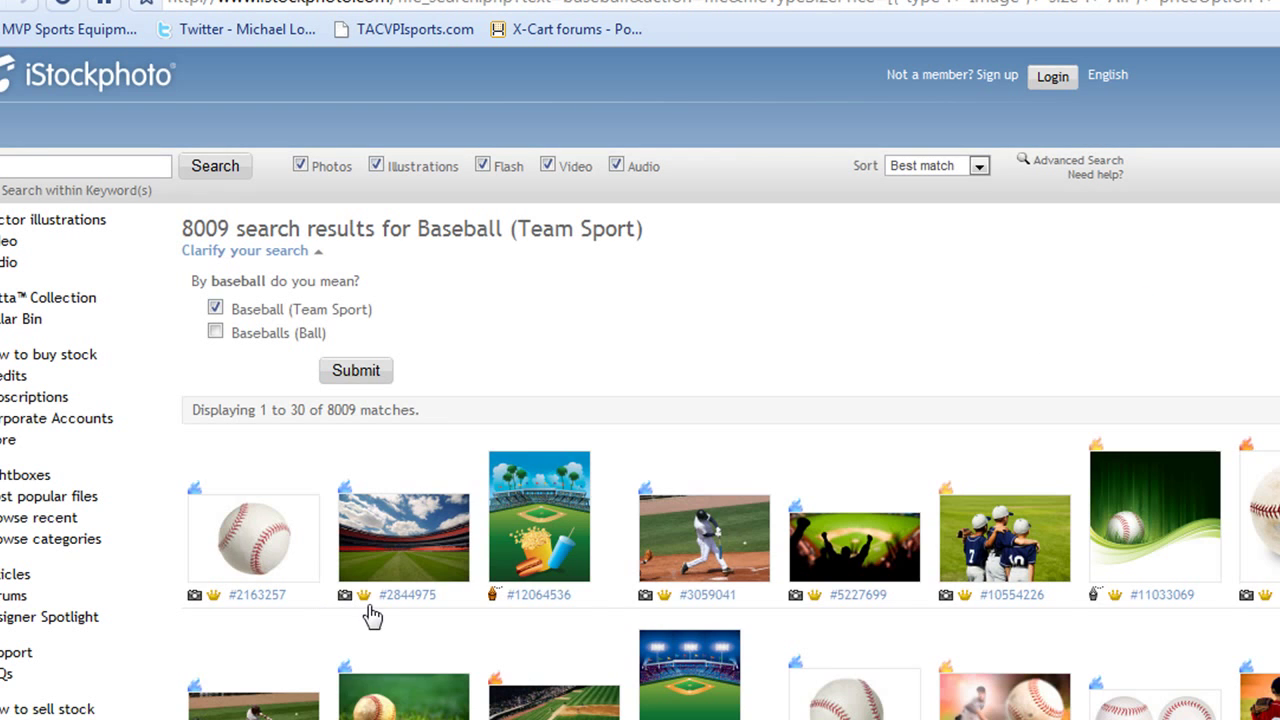
scroll(1089, 614, down, 3)
right_click(1270, 262)
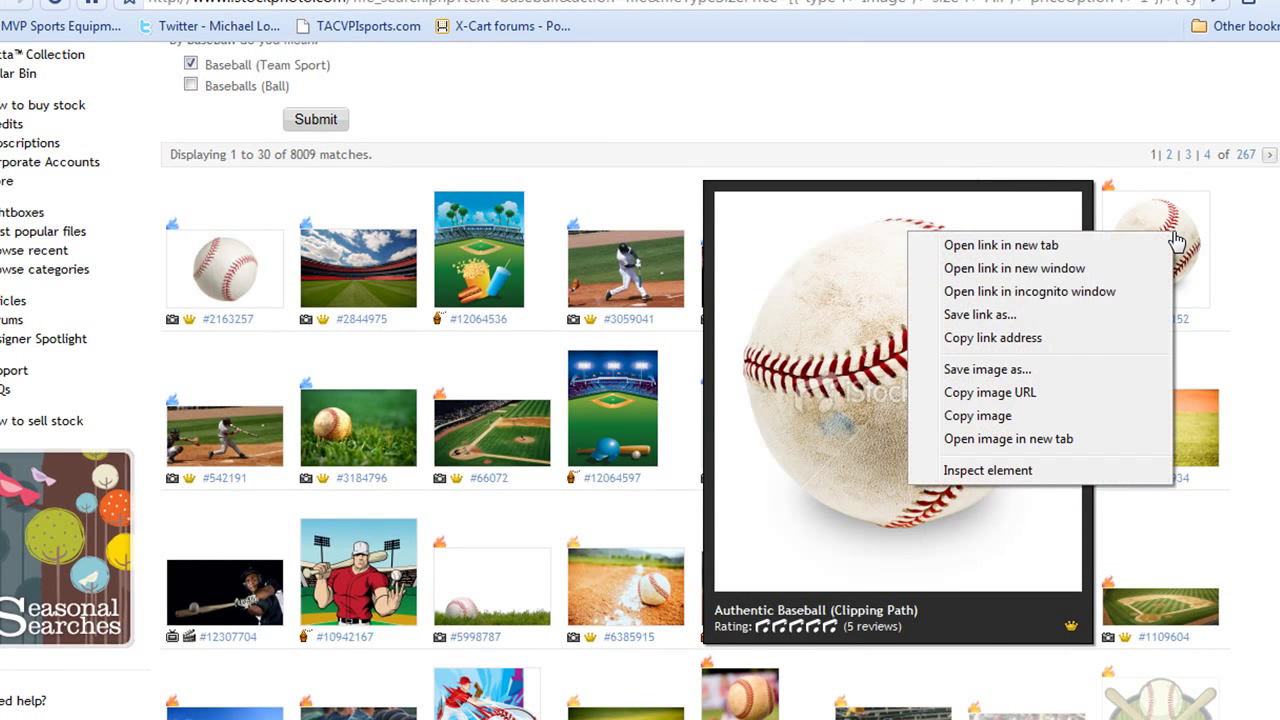
click(1047, 416)
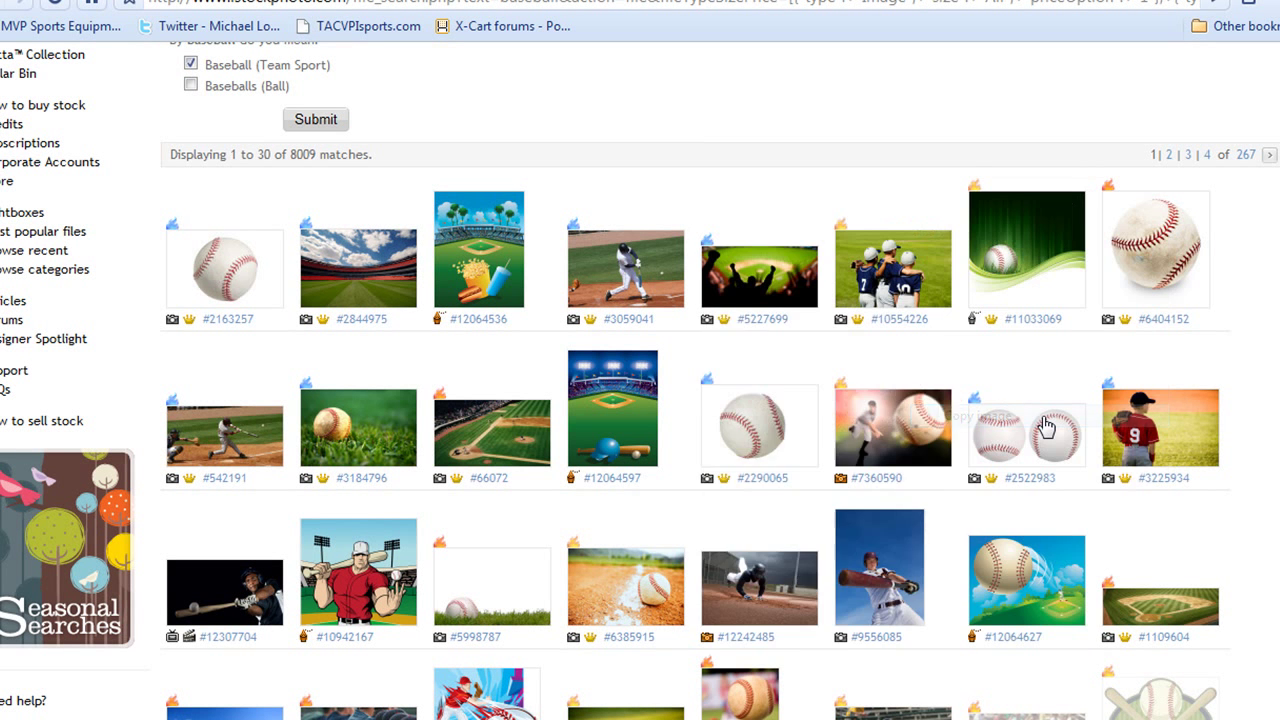
Step: Paste the baseball photo onto the gradient rectangle in Fireworks with Multiply blending
key(alt+Tab)
key(ctrl+v)
drag(689, 345, 497, 340)
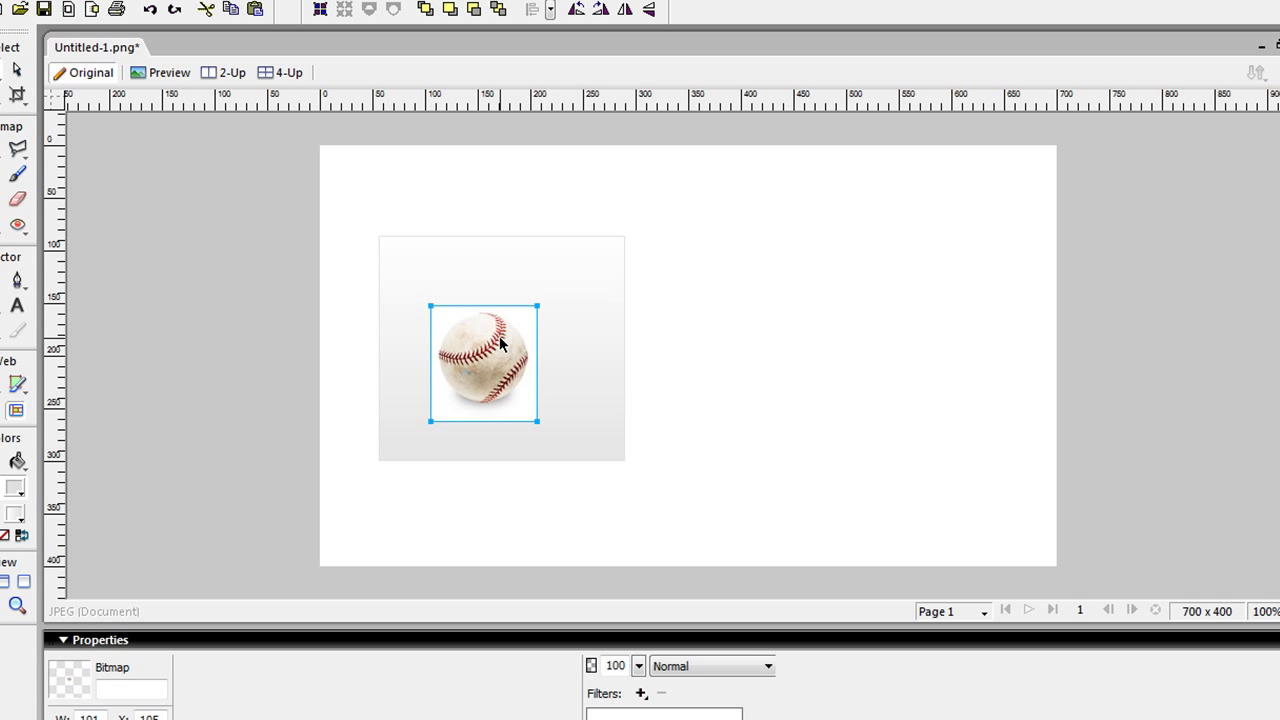
click(670, 666)
click(709, 317)
drag(494, 366, 522, 379)
click(18, 307)
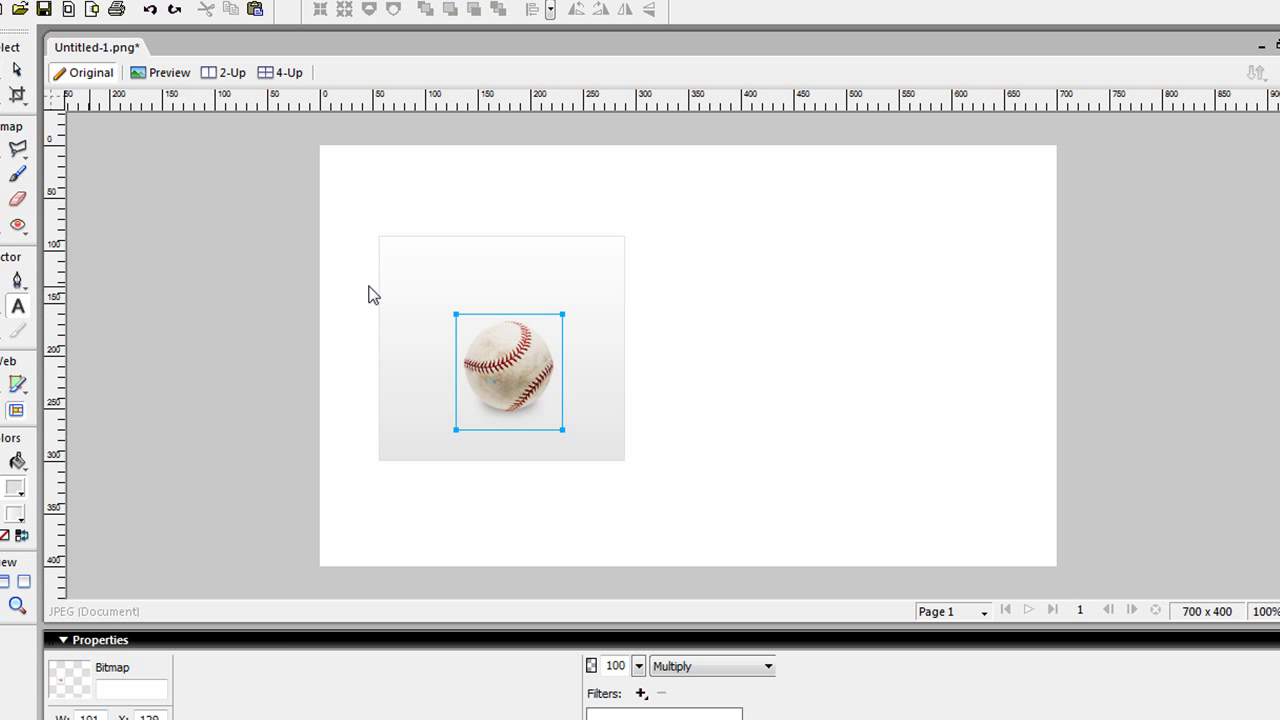
Step: Add a 'Baseball' text label above the photo and adjust both positions
click(409, 270)
text(B)
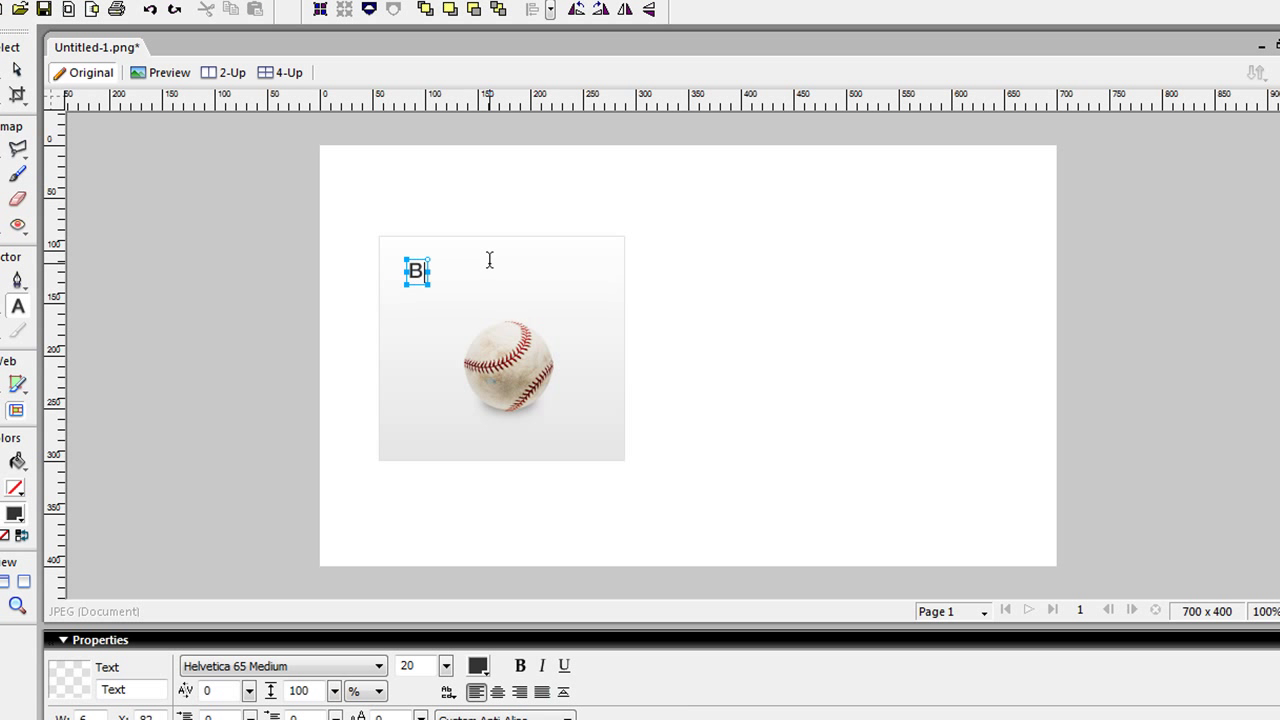
text(aseball)
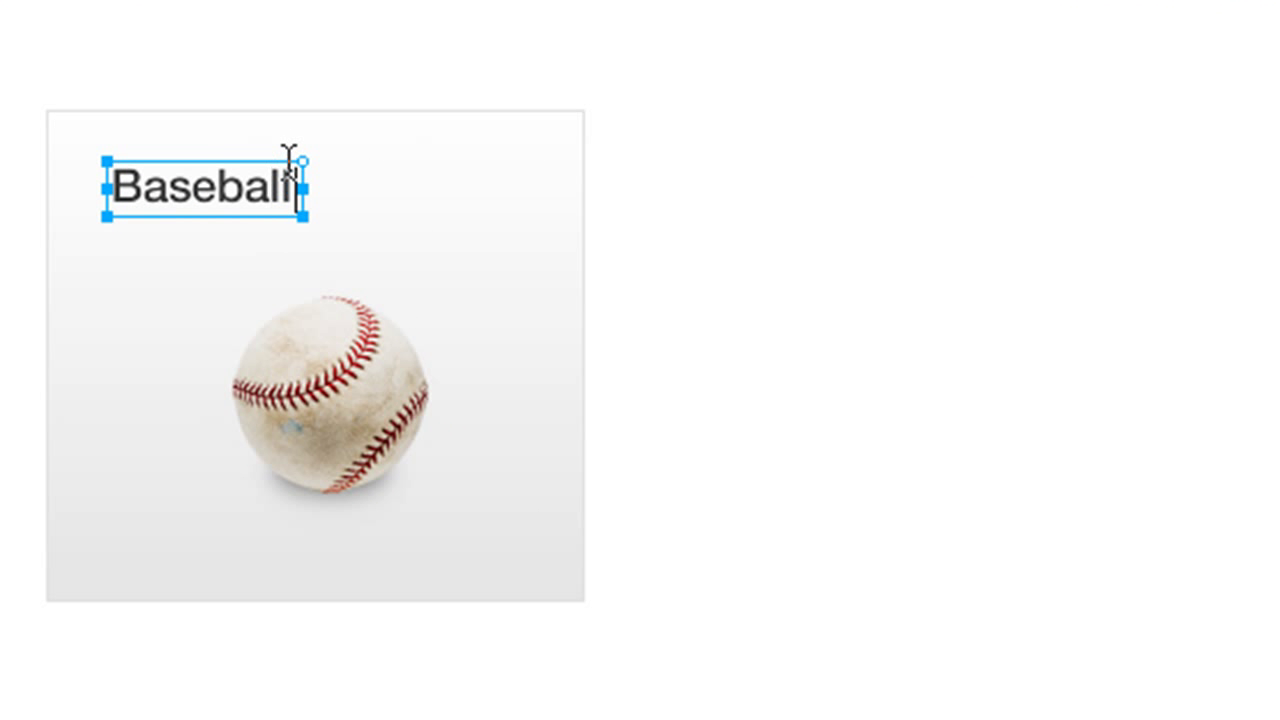
drag(220, 220, 358, 211)
drag(340, 360, 328, 379)
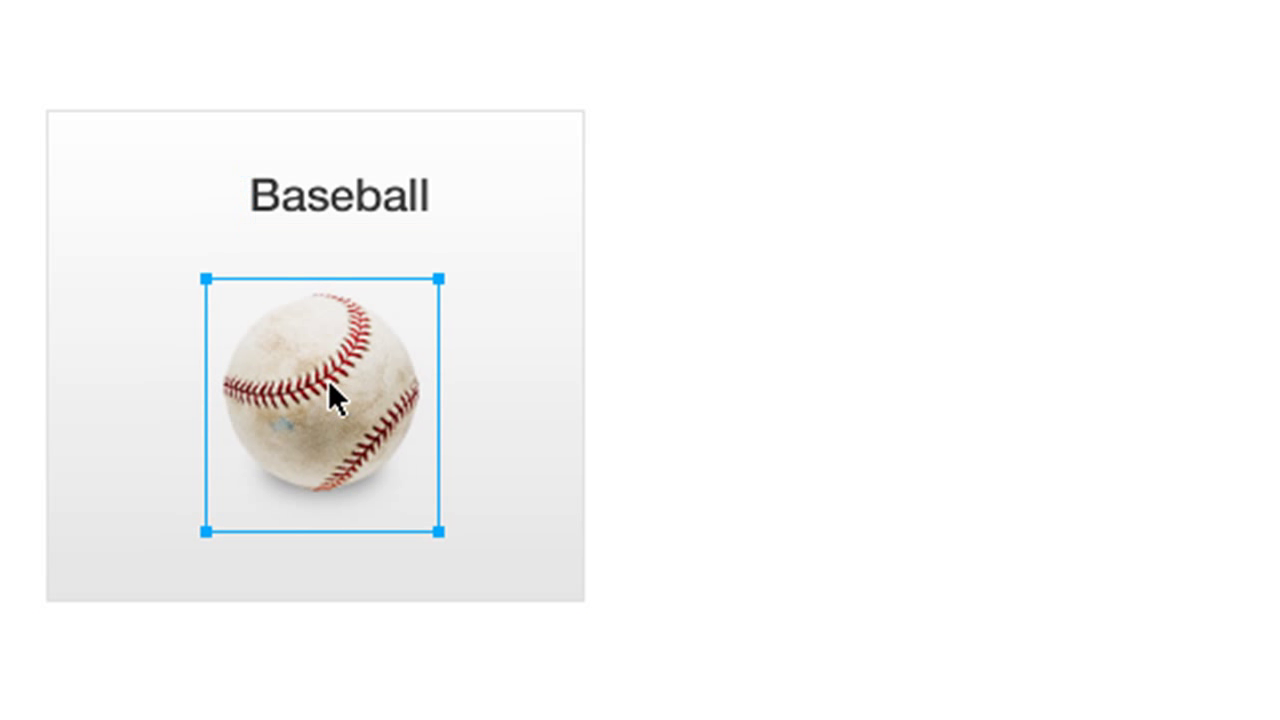
Step: Select the card, label and photo together and centre them on the vertical axis
drag(714, 480, 252, 133)
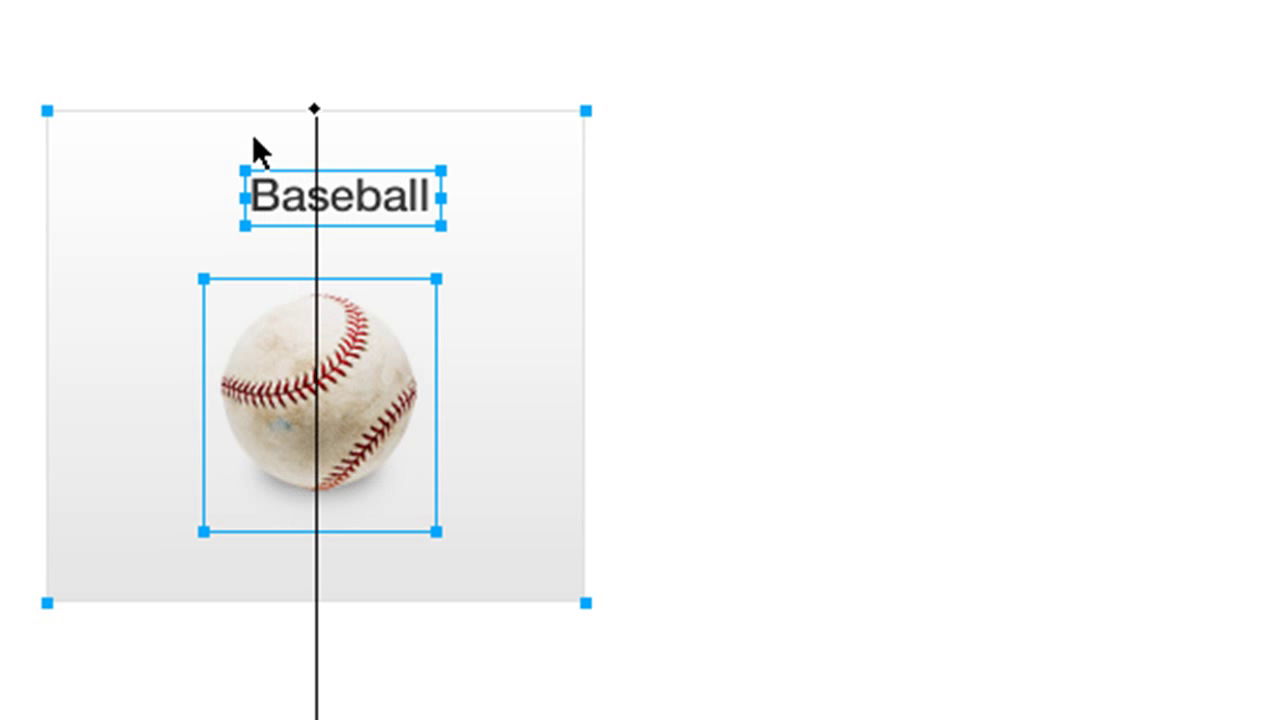
key(super+alt+shift+c)
click(645, 351)
click(510, 356)
click(698, 658)
drag(690, 705, 2, 2)
key(Escape)
drag(1, 48, 610, 590)
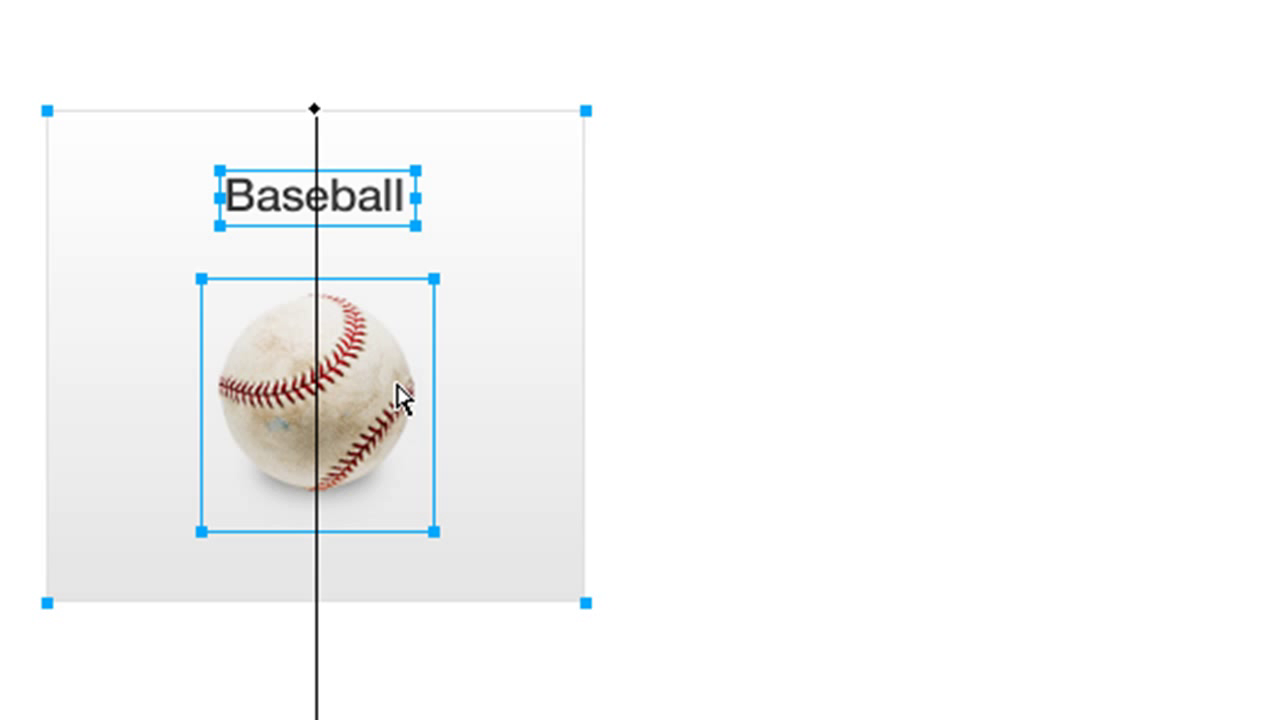